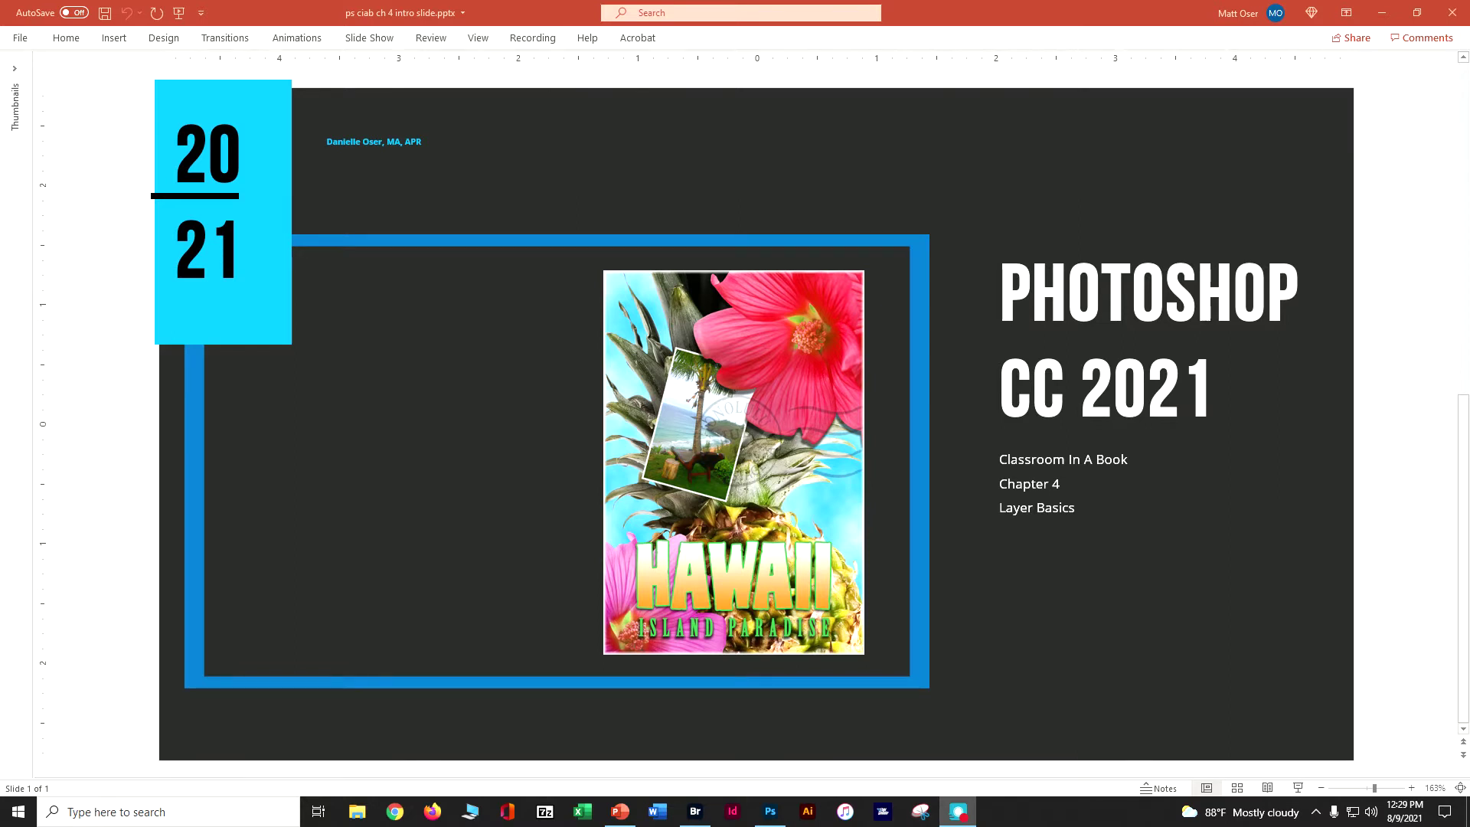
# Switch from PowerPoint to the Hawaii postcard document in Photoshop.
pyautogui.click(769, 812)
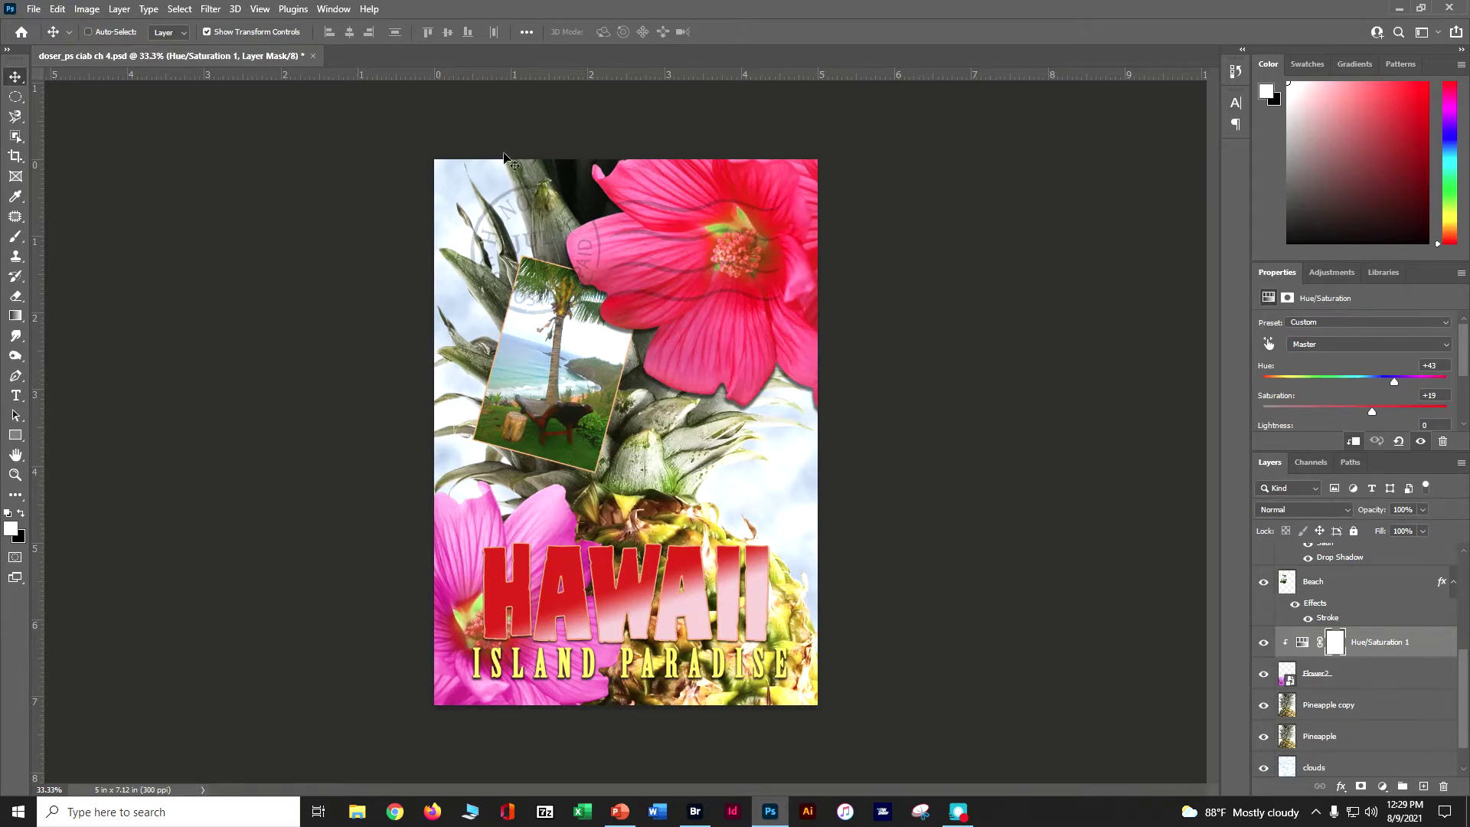
# Drag the faint Postage layer mark down and right toward the postcard's middle.
pyautogui.scroll(5, 1386, 619)
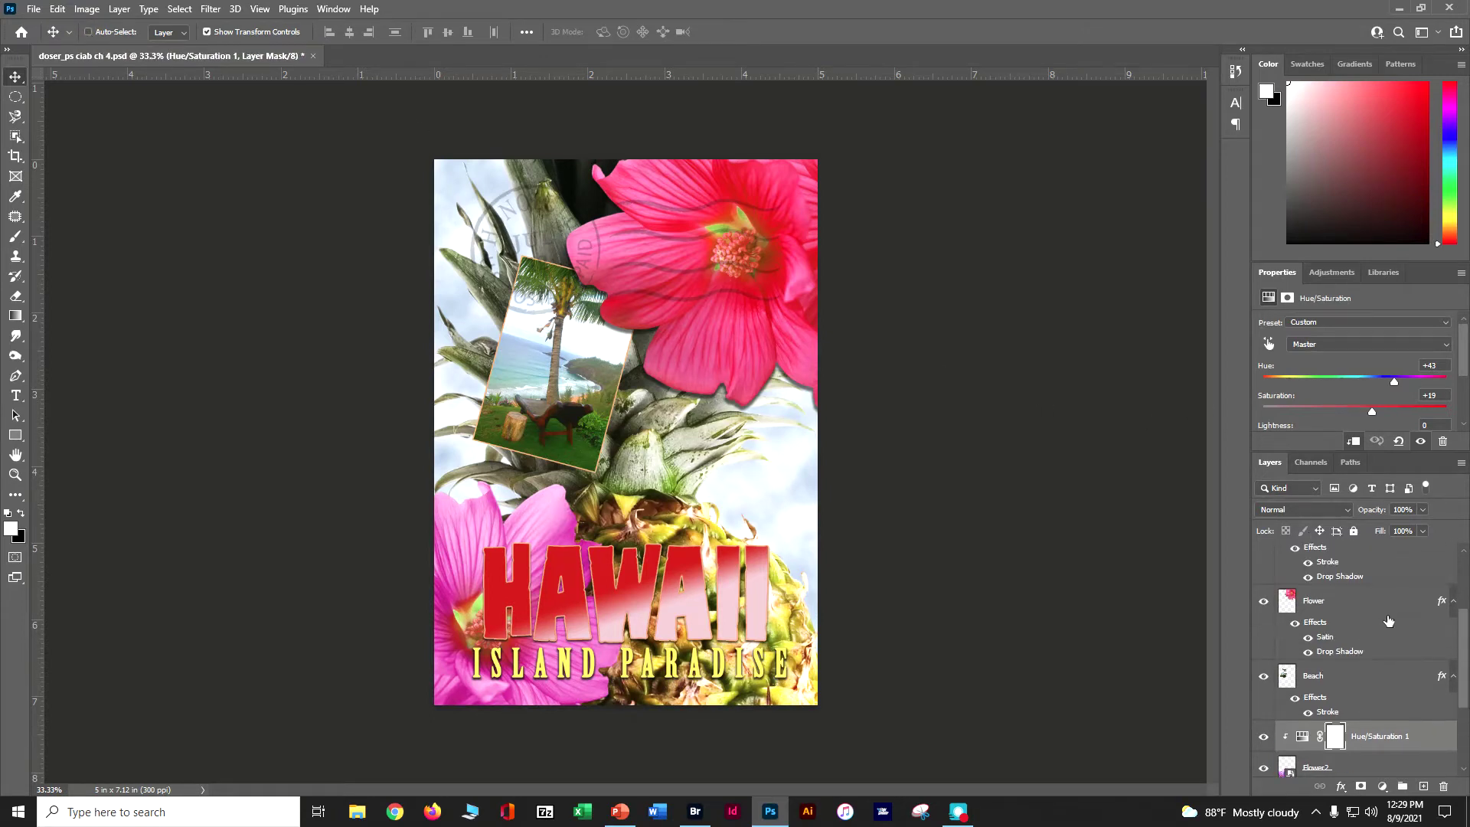
pyautogui.click(1354, 563)
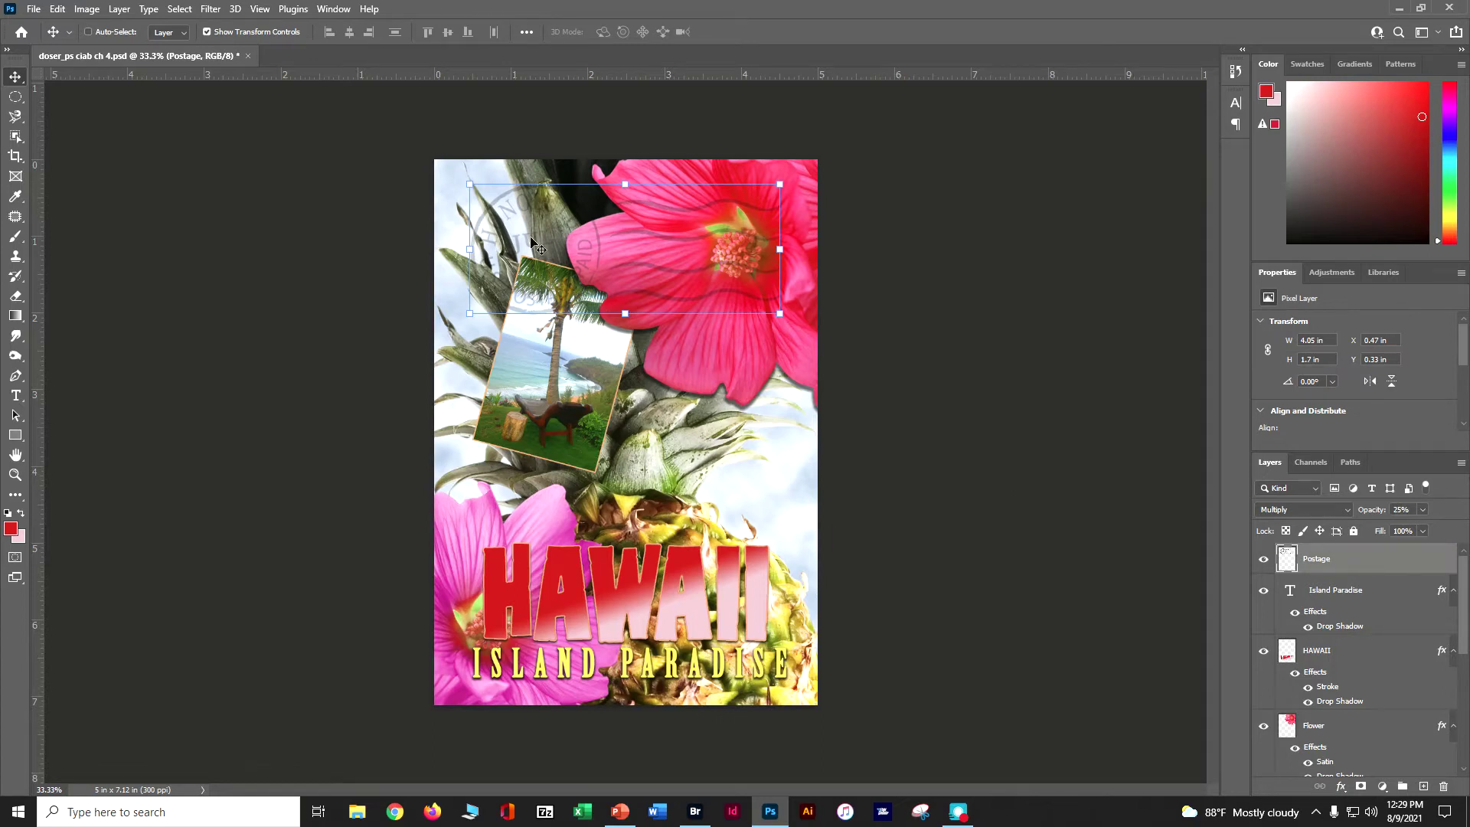
pyautogui.moveTo(565, 237); pyautogui.dragTo(654, 365)
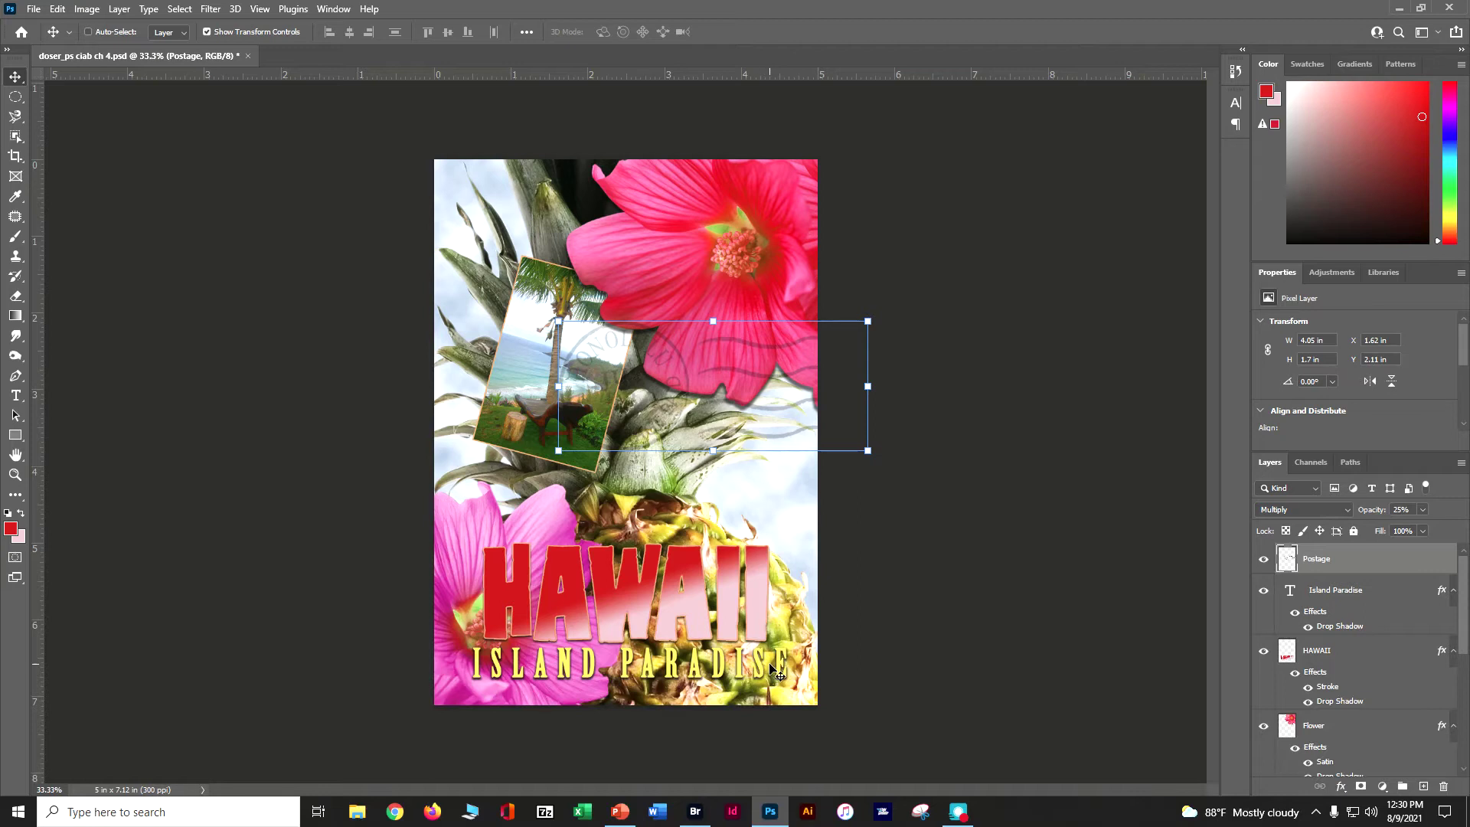
# Select the Island Paradise text layer and switch to the Type tool.
pyautogui.click(1214, 435)
pyautogui.click(1329, 600)
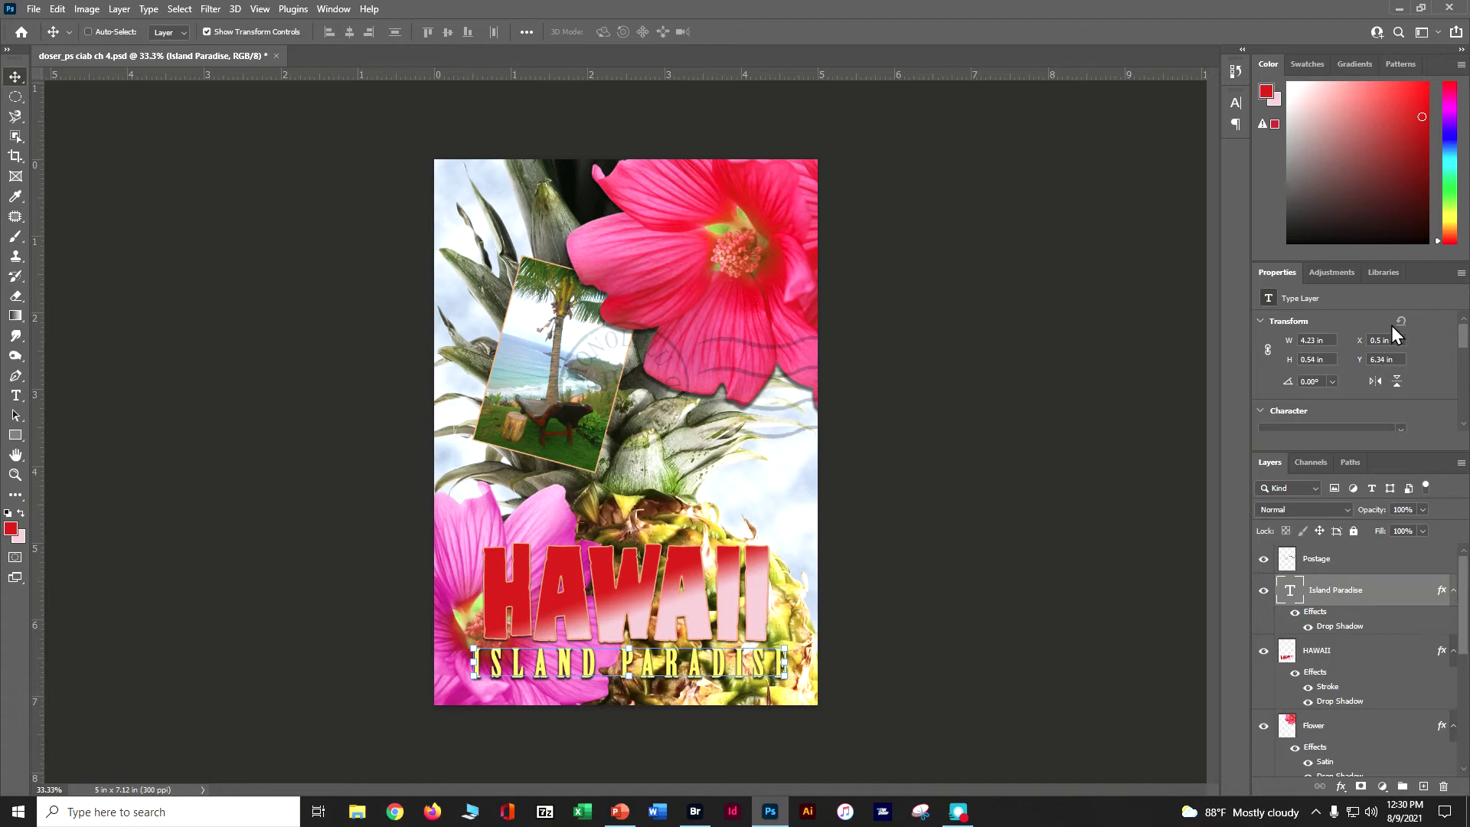
pyautogui.click(17, 395)
# Set the whole ISLAND PARADISE line's tracking to 200 in the Character panel and commit.
pyautogui.tripleClick(579, 672)
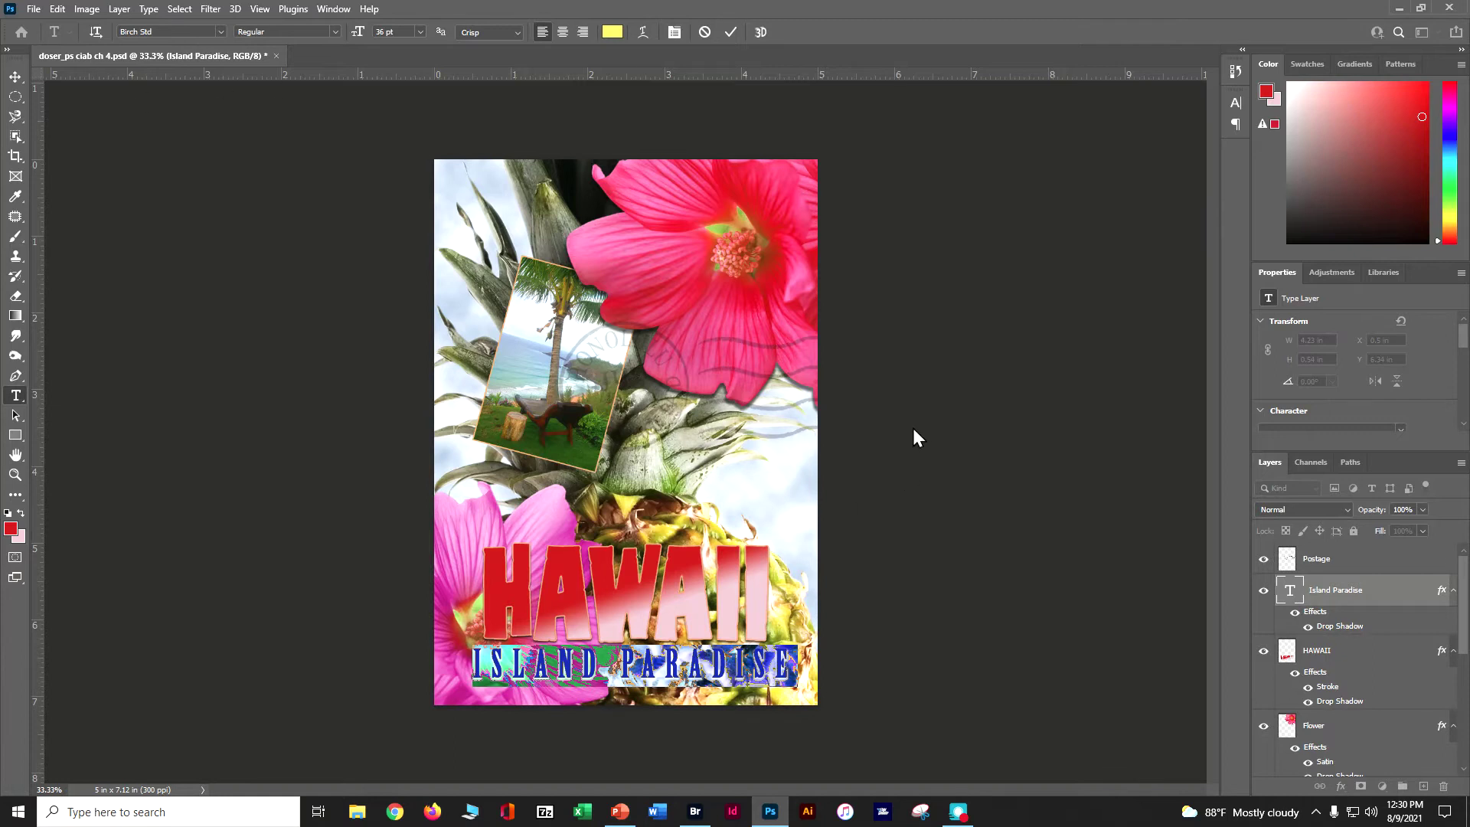
pyautogui.click(334, 8)
pyautogui.click(354, 186)
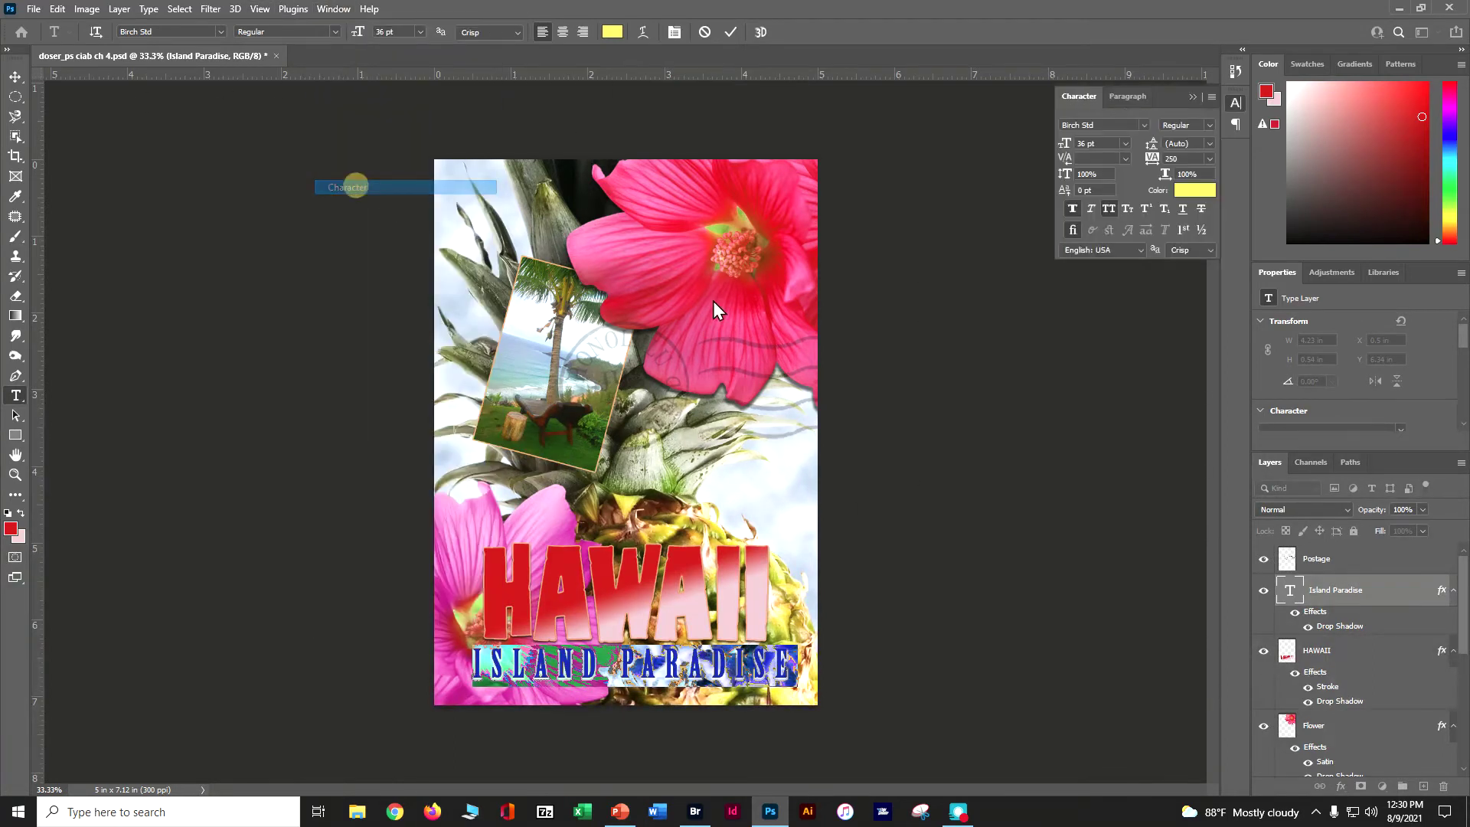
pyautogui.click(1209, 158)
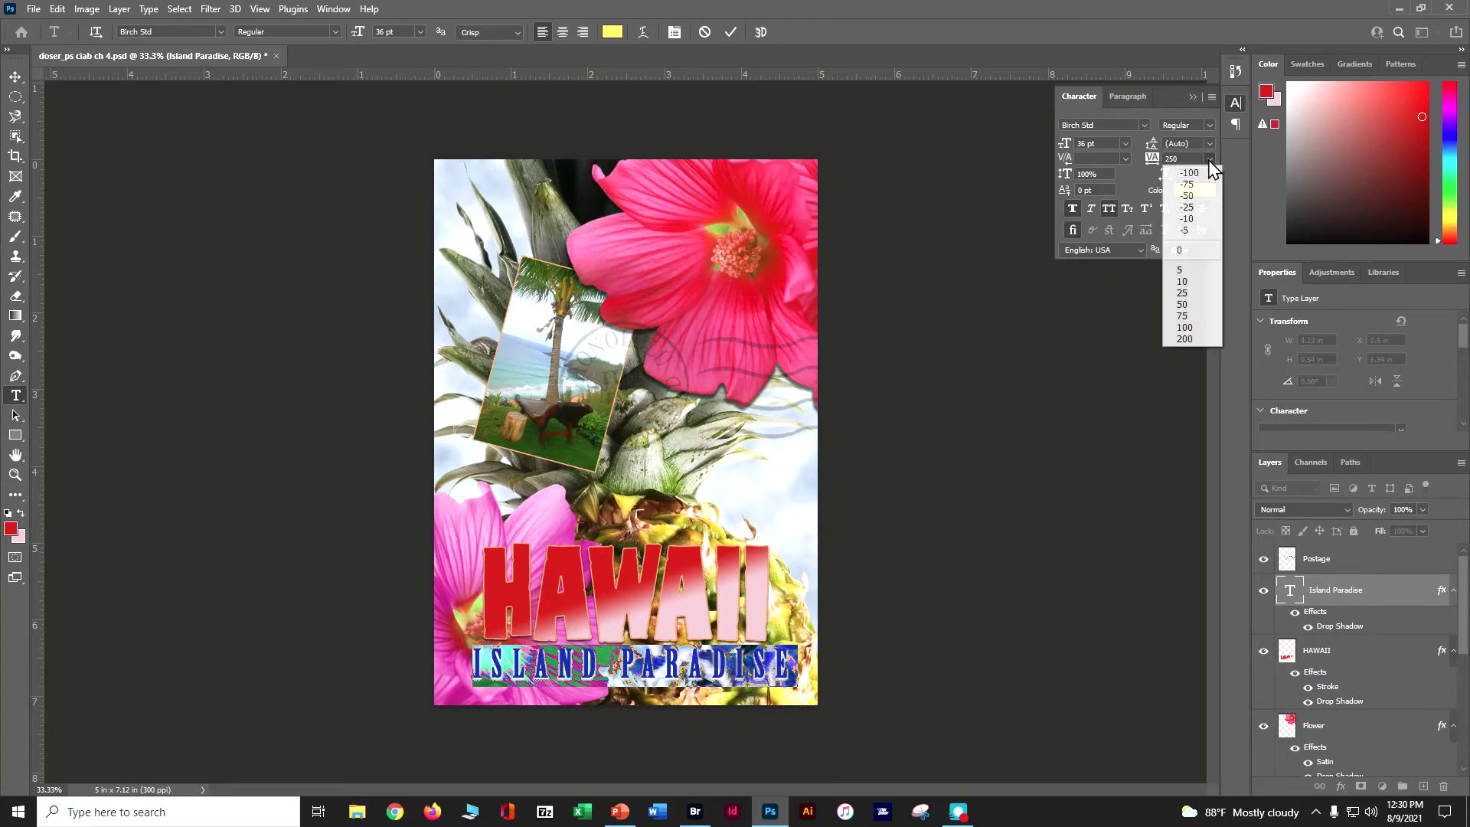
pyautogui.click(1190, 341)
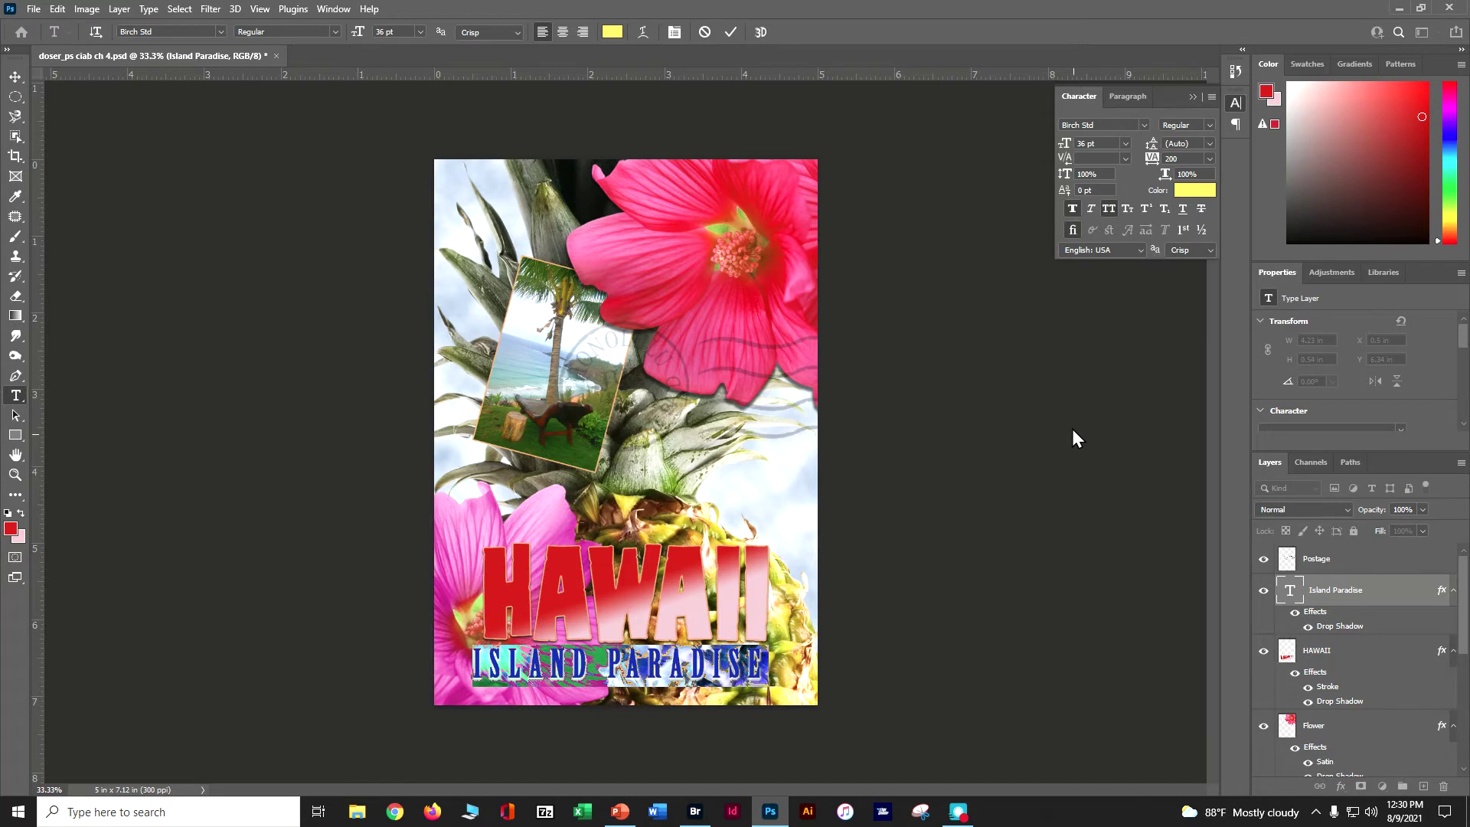
pyautogui.click(1070, 404)
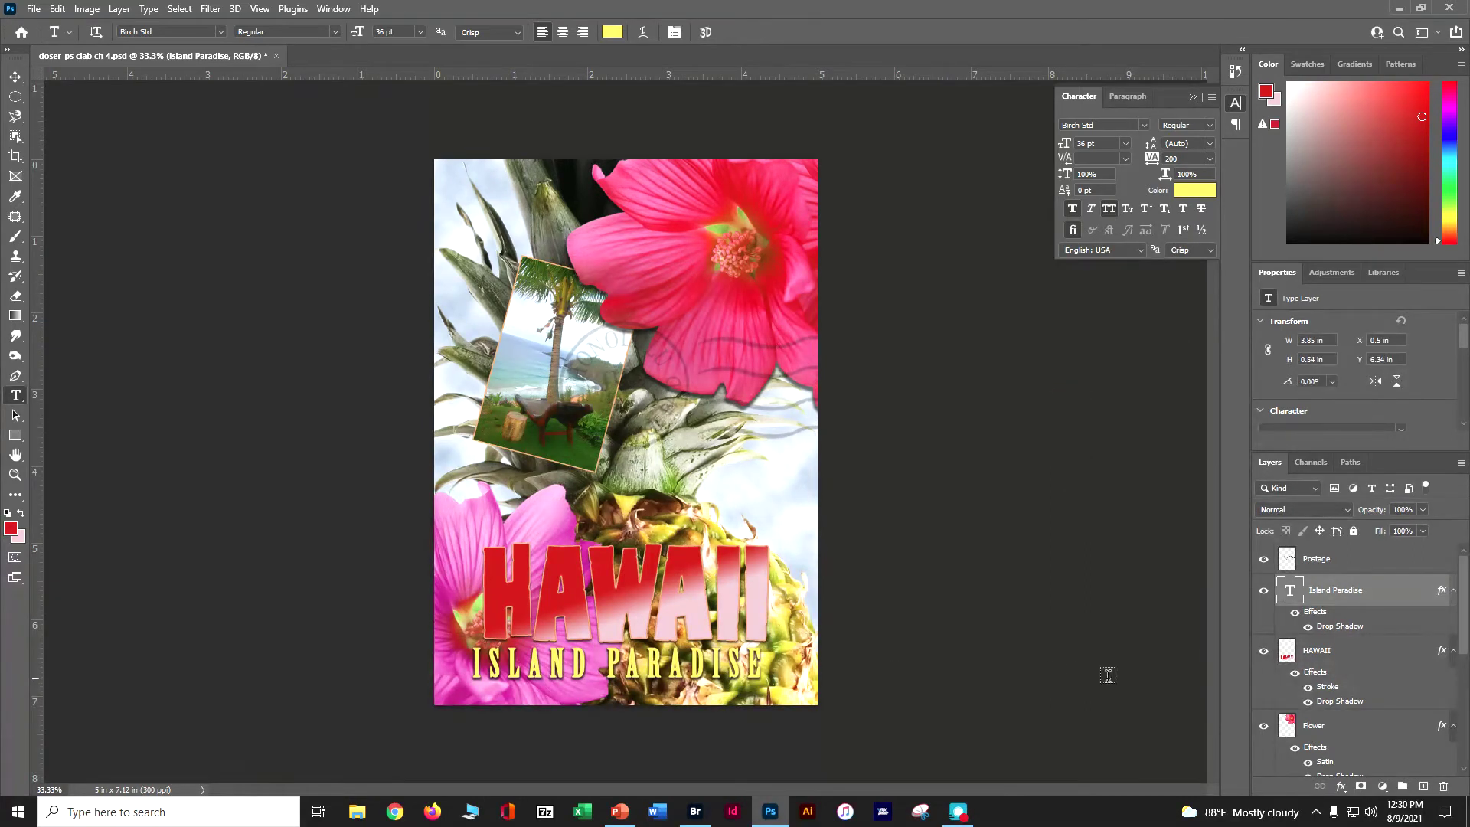
# Nudge ISLAND PARADISE three steps right to X 0.64 in, save, and add an empty layer.
pyautogui.click(17, 77)
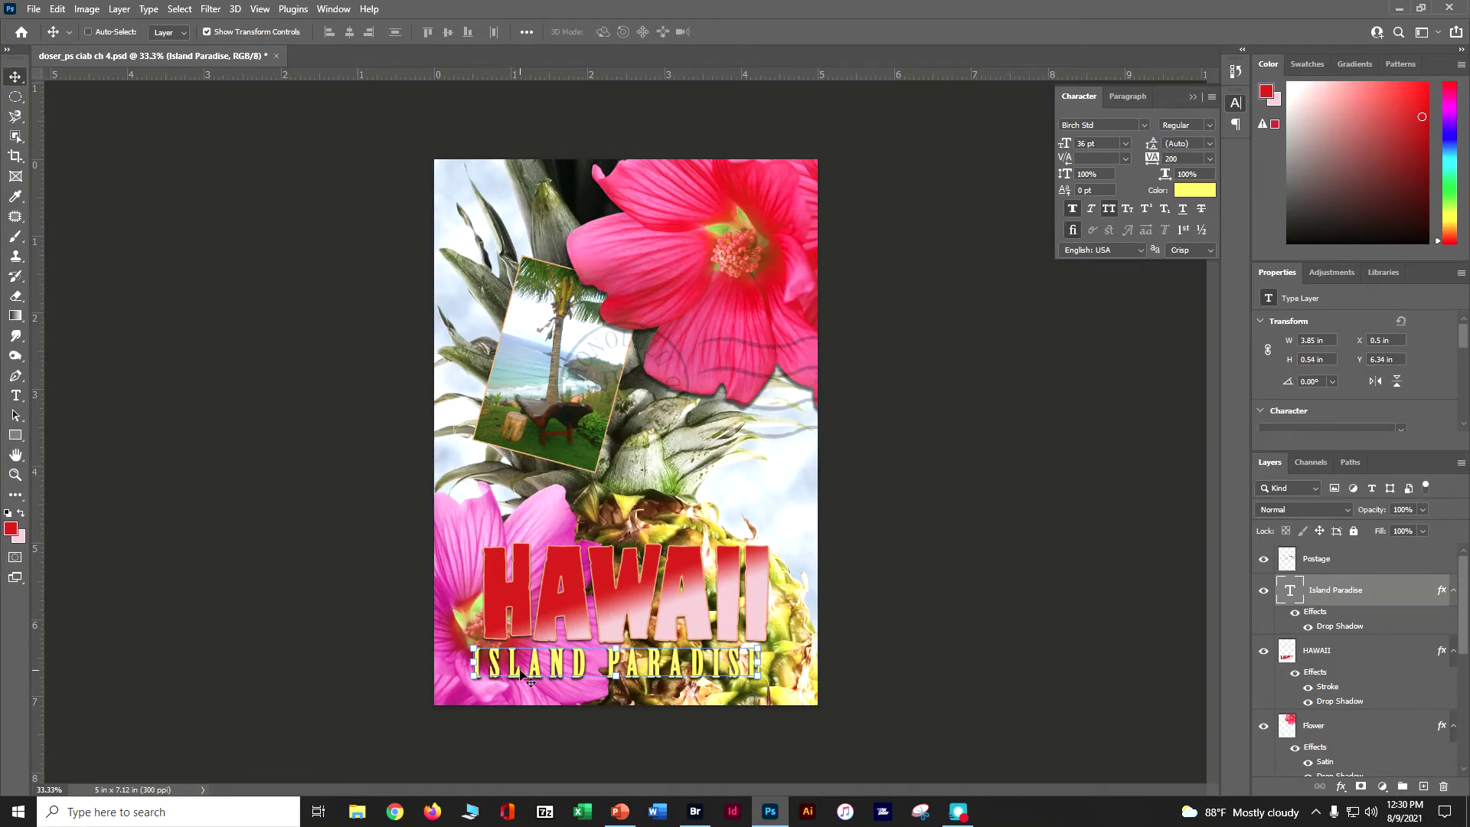
pyautogui.press('Right')
pyautogui.press('Right')
pyautogui.press('Right')
pyautogui.press('Right')
pyautogui.press('Right')
pyautogui.press('Right')
pyautogui.press('Right')
pyautogui.press('Right')
pyautogui.press('Right')
pyautogui.press('Right')
pyautogui.press('Right')
pyautogui.press('Right')
pyautogui.press('Right')
pyautogui.press('Right')
pyautogui.press('Right')
pyautogui.press('Right')
pyautogui.press('Right')
pyautogui.press('Right')
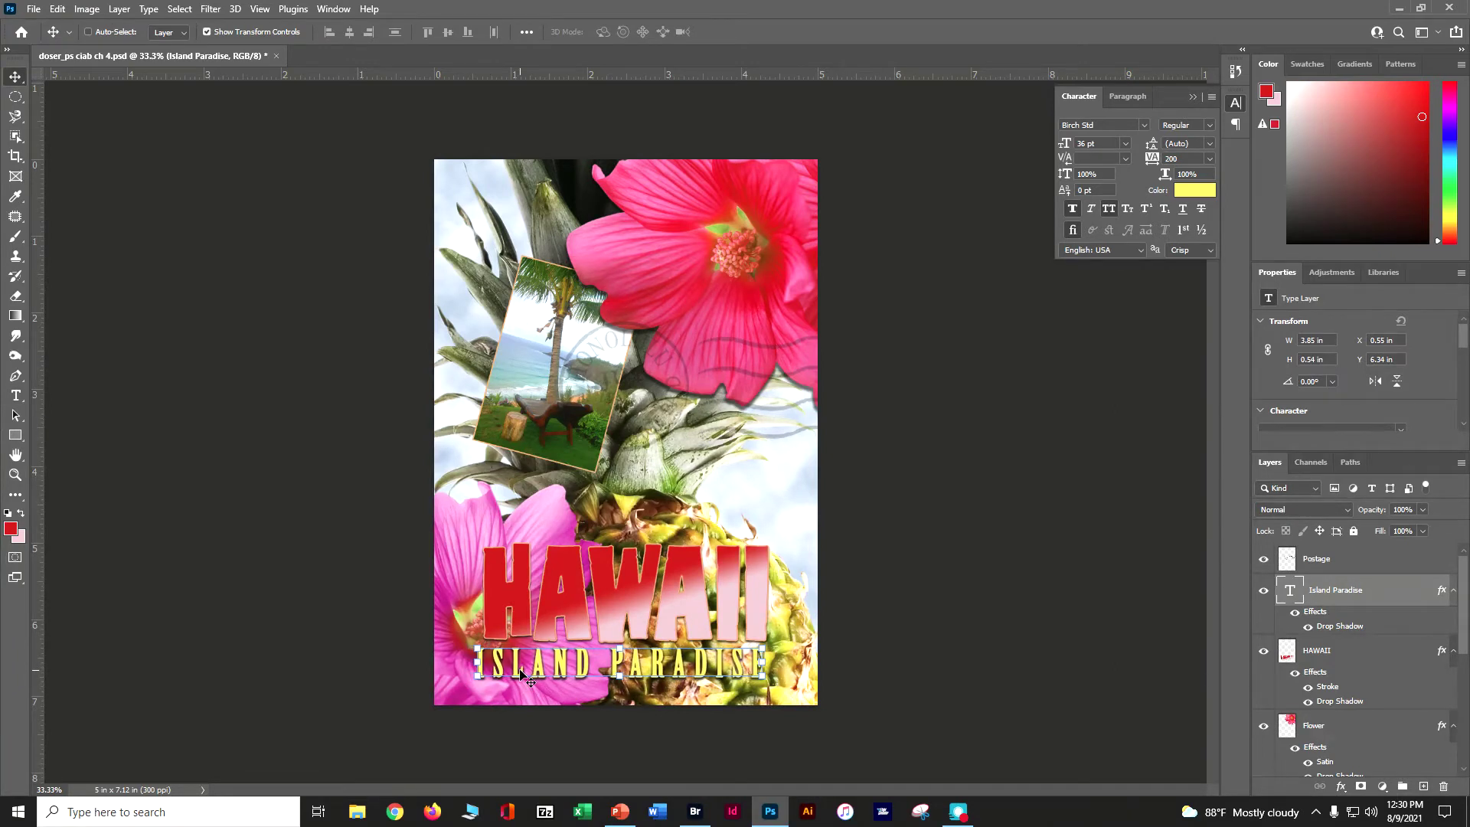
pyautogui.press('Right')
pyautogui.press('Right')
pyautogui.press('Right')
pyautogui.press('Right')
pyautogui.press('Right')
pyautogui.press('Right')
pyautogui.press('Right')
pyautogui.press('Right')
pyautogui.press('Right')
pyautogui.press('Right')
pyautogui.press('Right')
pyautogui.press('Right')
pyautogui.press('Right')
pyautogui.press('Right')
pyautogui.press('Right')
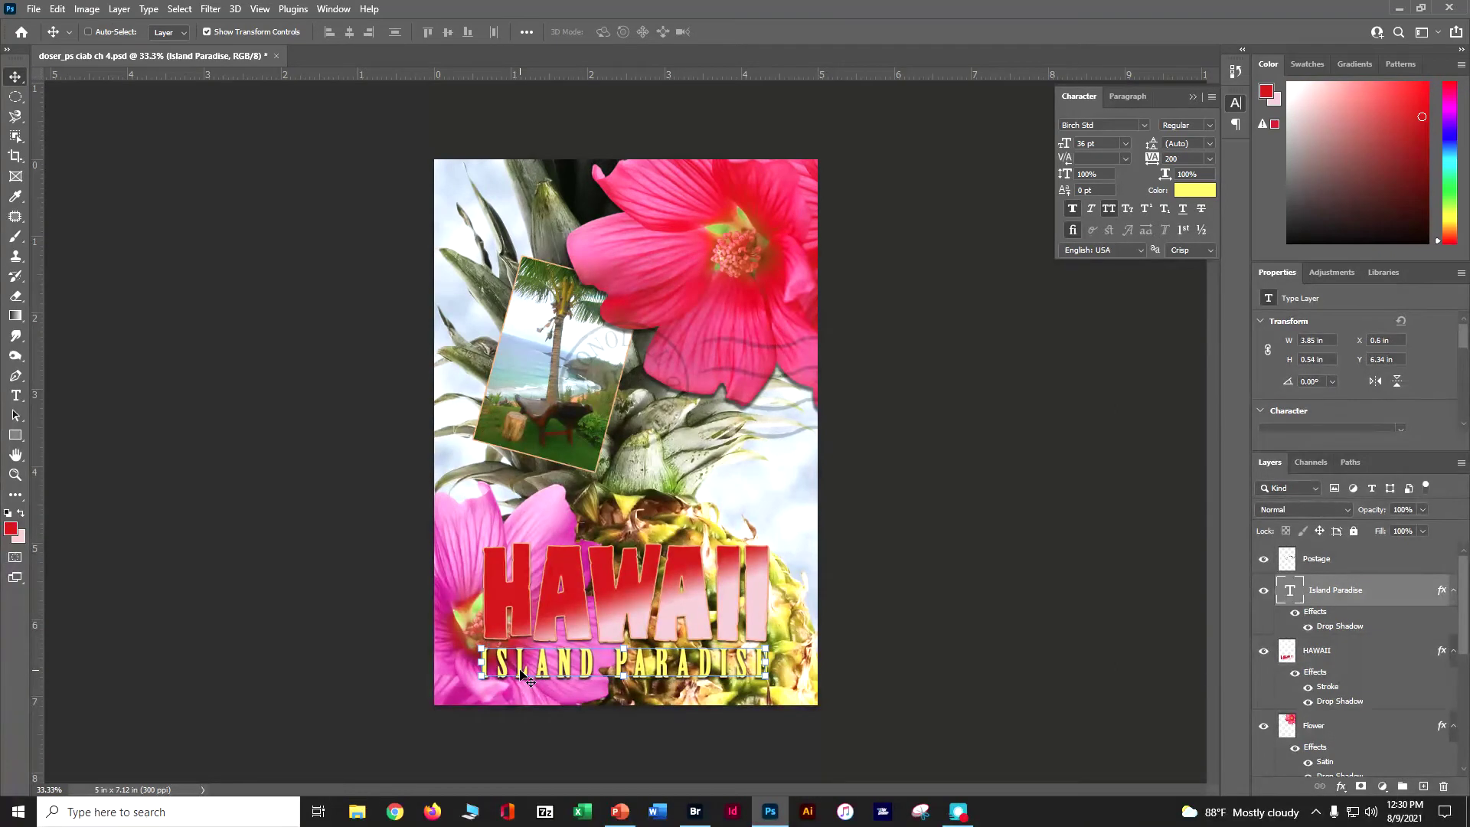
pyautogui.press('Right')
pyautogui.press('Right')
pyautogui.press('Right')
pyautogui.press('Right')
pyautogui.press('Right')
pyautogui.press('Right')
pyautogui.press('Right')
pyautogui.press('Right')
pyautogui.press('Right')
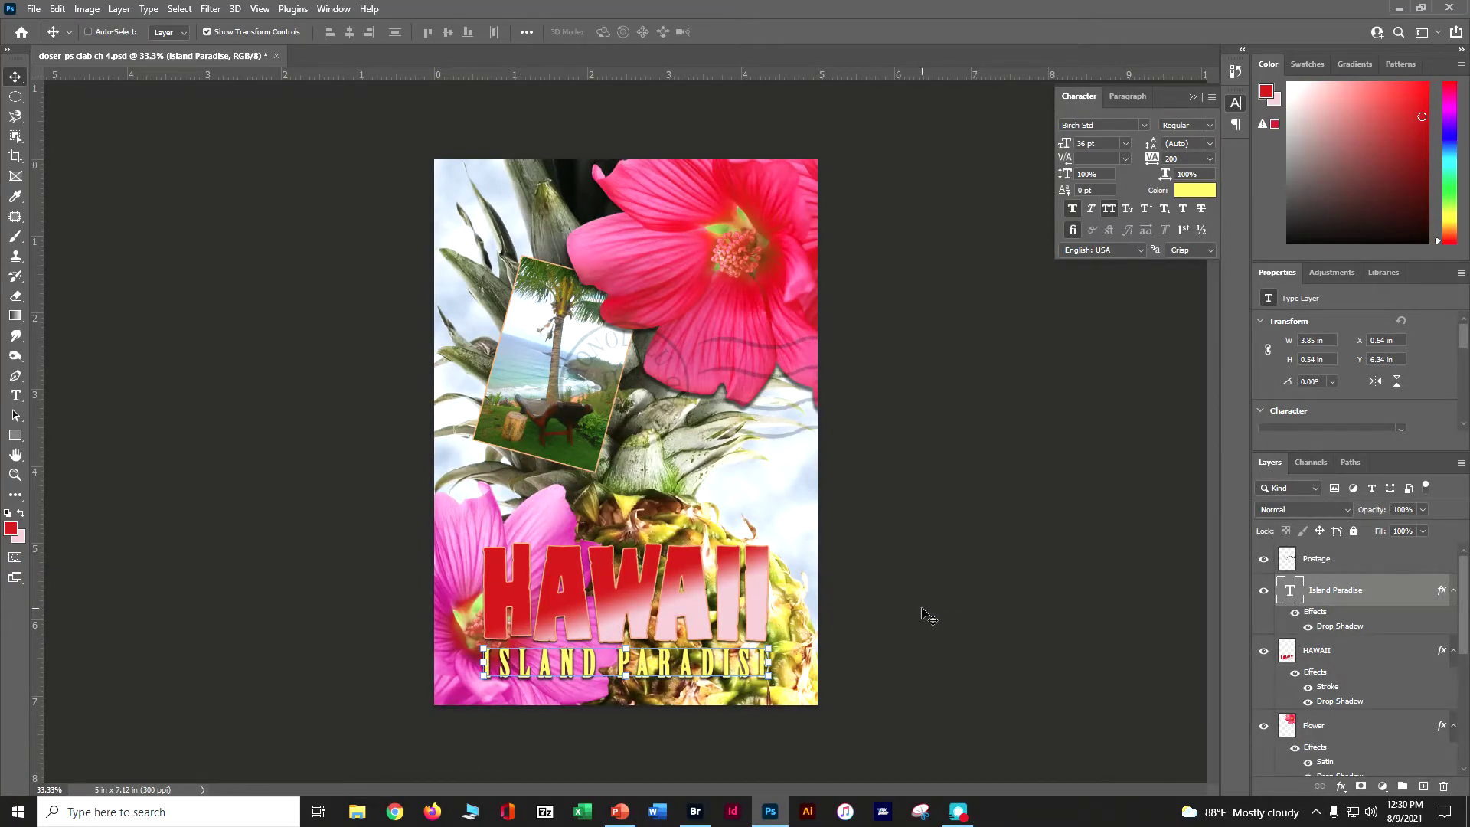
pyautogui.hotkey('ctrl', 's')
pyautogui.click(1424, 786)
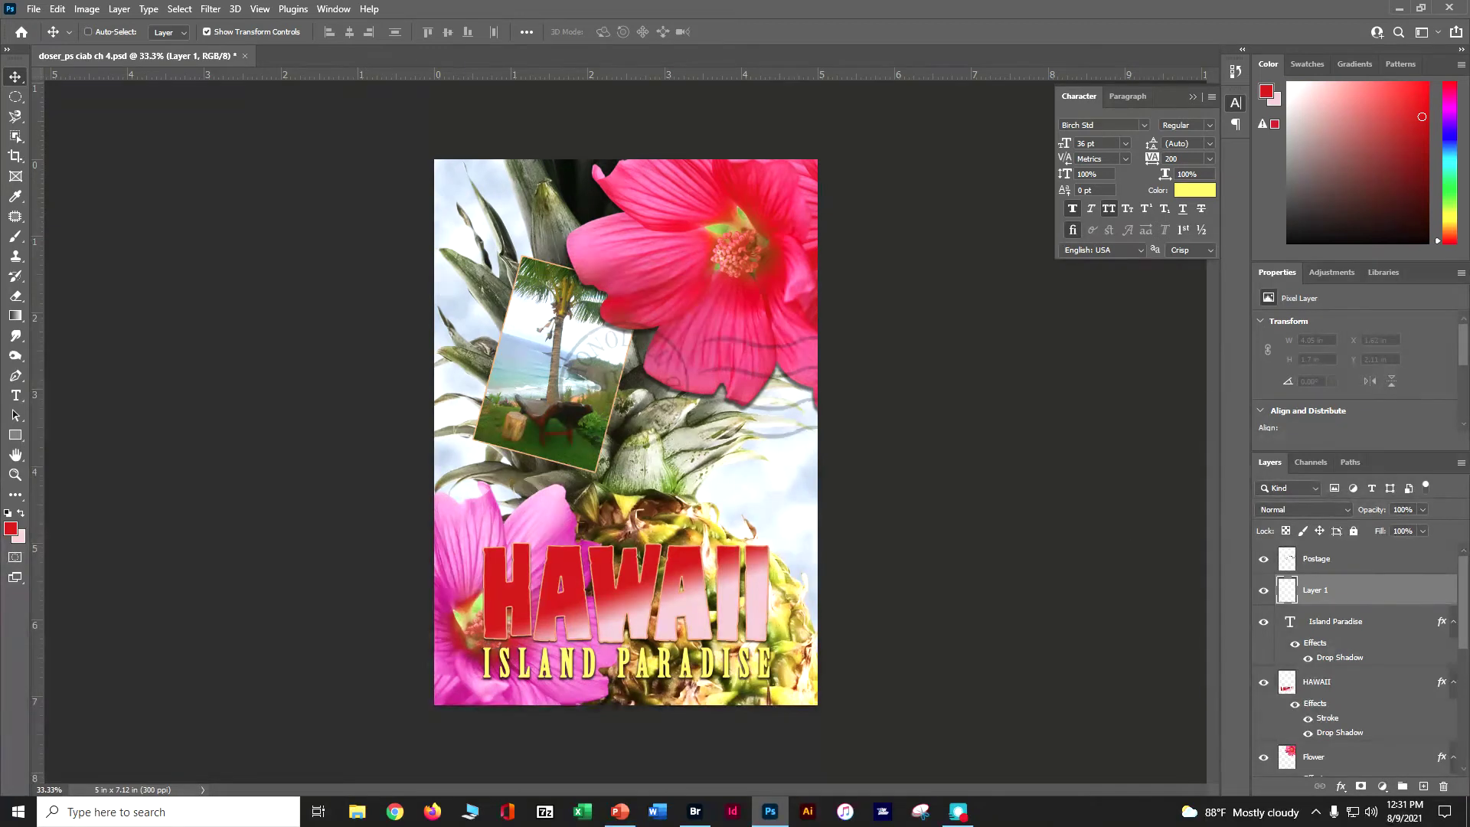
# Select all, then convert it to a 10-pixel Border selection around the canvas edge.
pyautogui.click(181, 10)
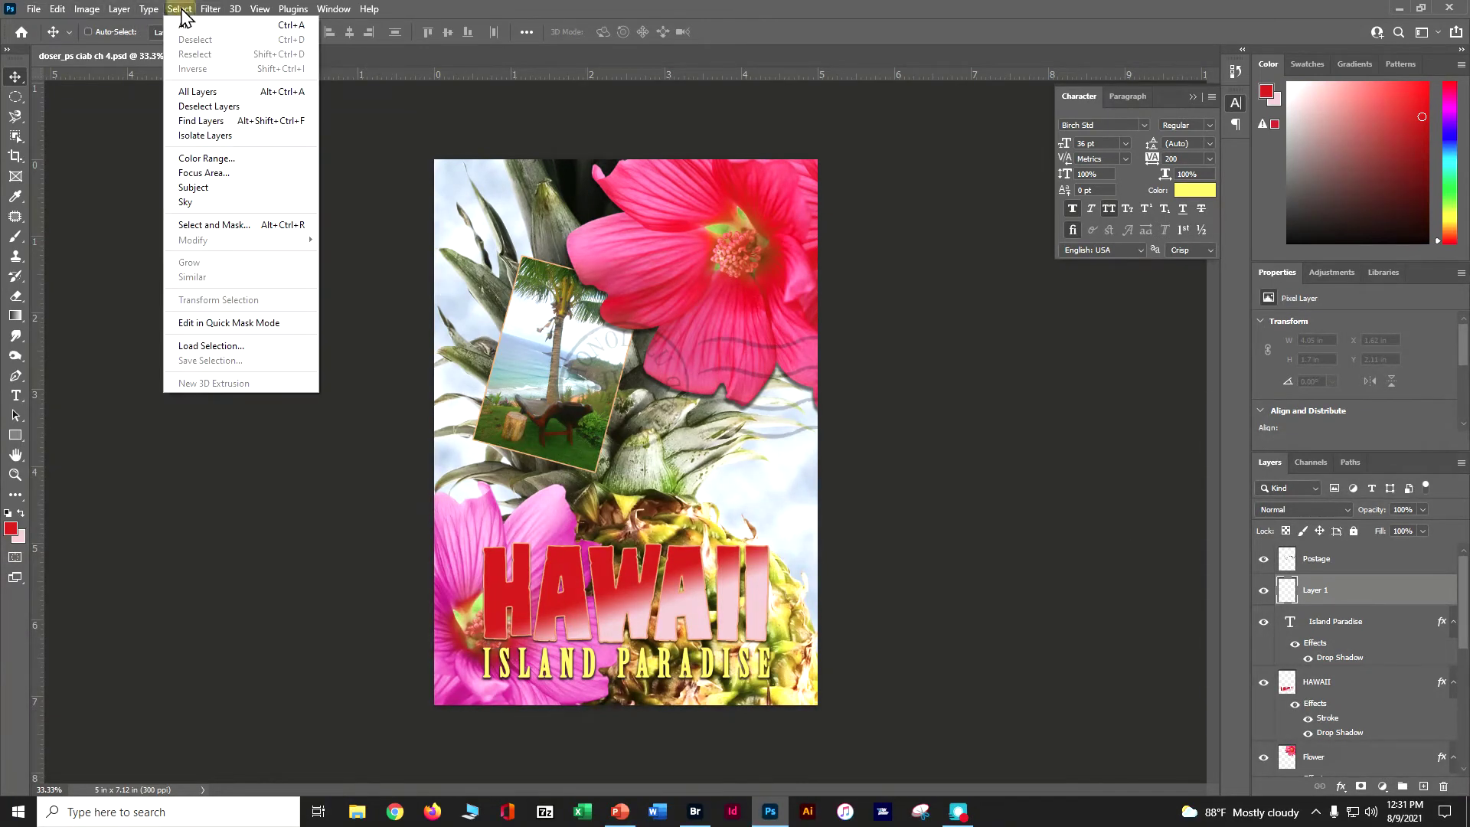
pyautogui.click(183, 26)
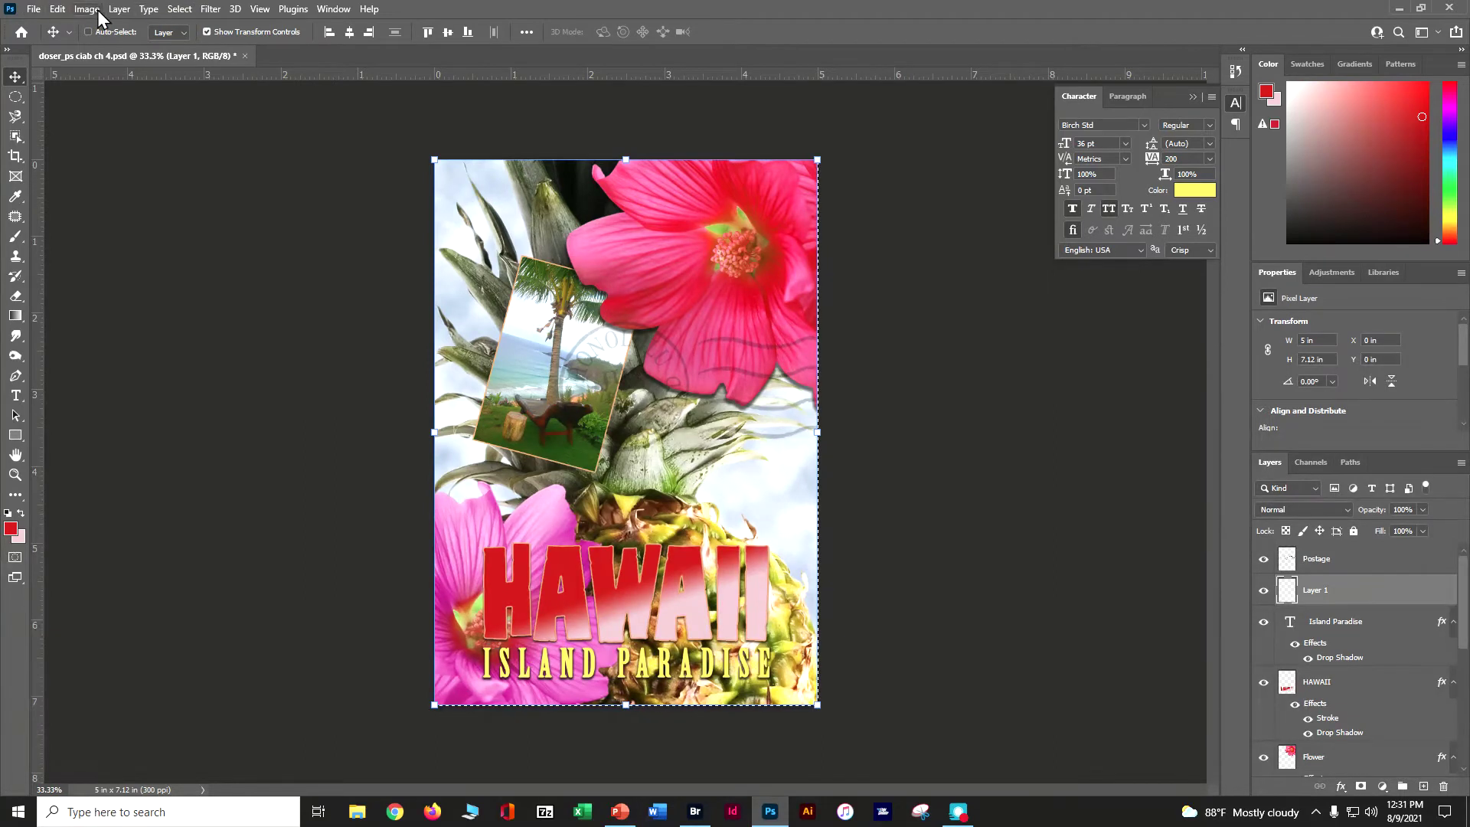
pyautogui.click(177, 11)
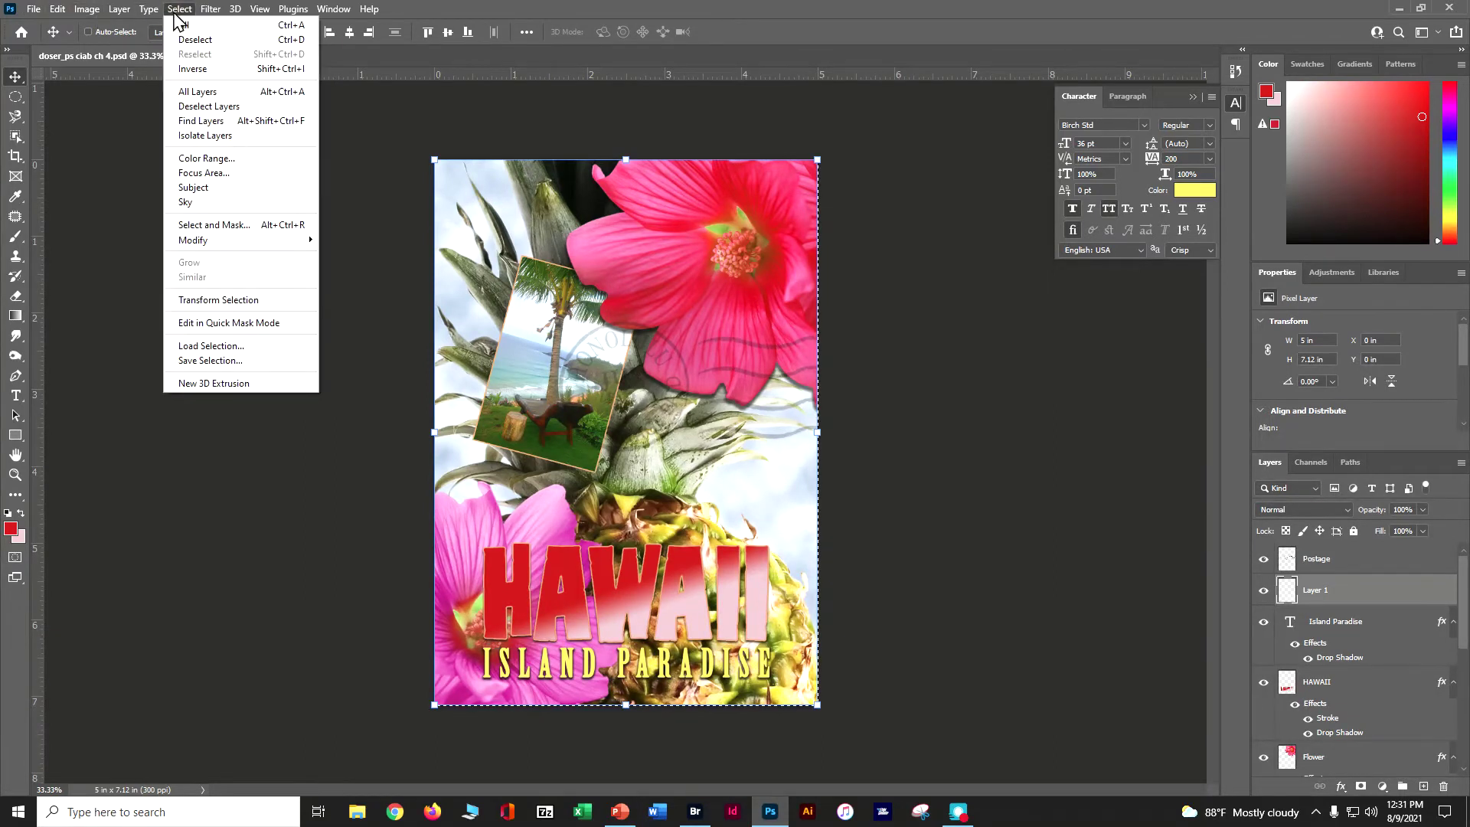
pyautogui.moveTo(230, 241)
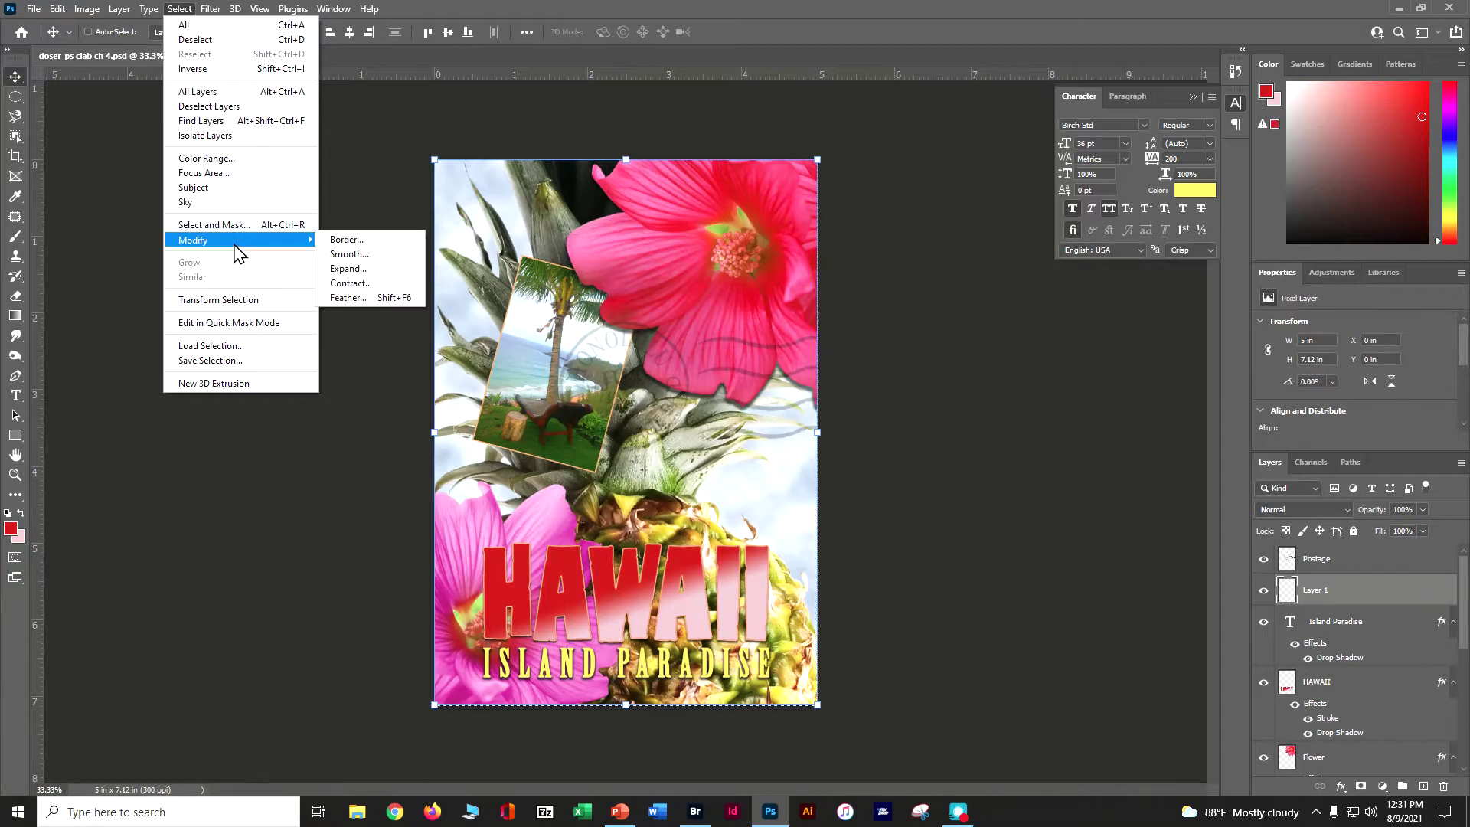
pyautogui.click(334, 240)
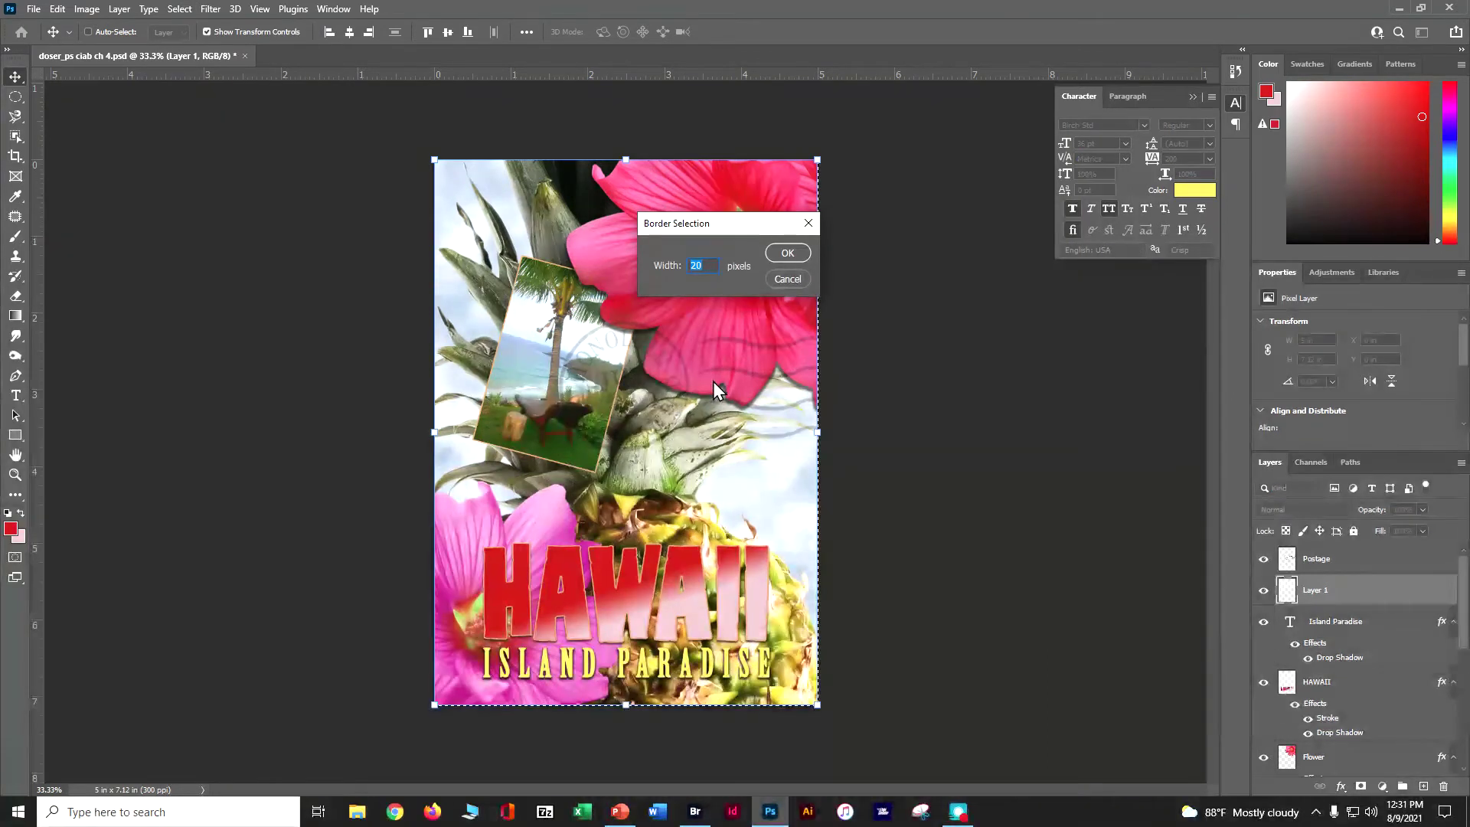
pyautogui.write('10')
pyautogui.click(789, 252)
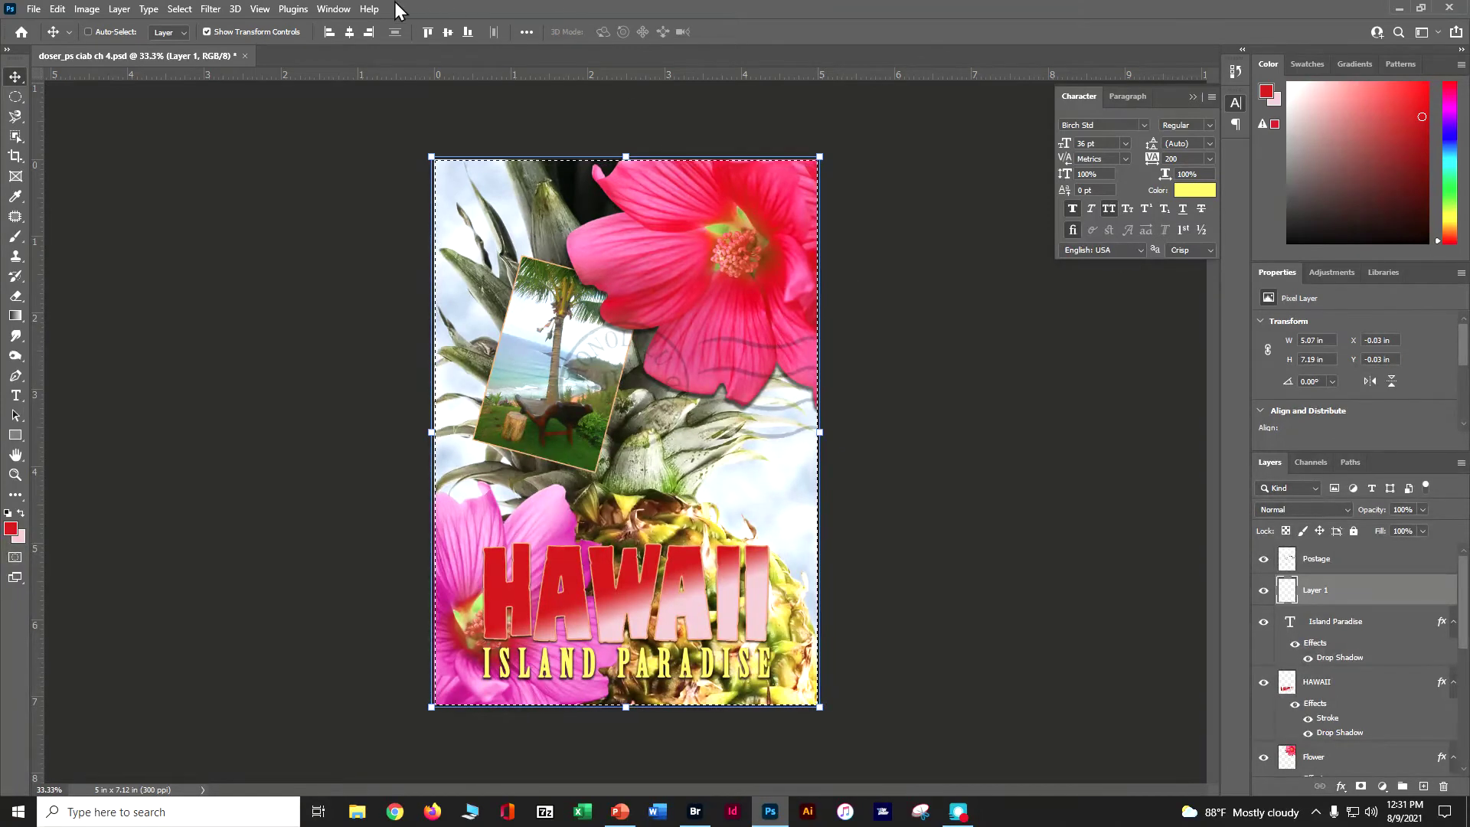
# Fill the border selection on Layer 1 with the red foreground colour.
pyautogui.click(57, 9)
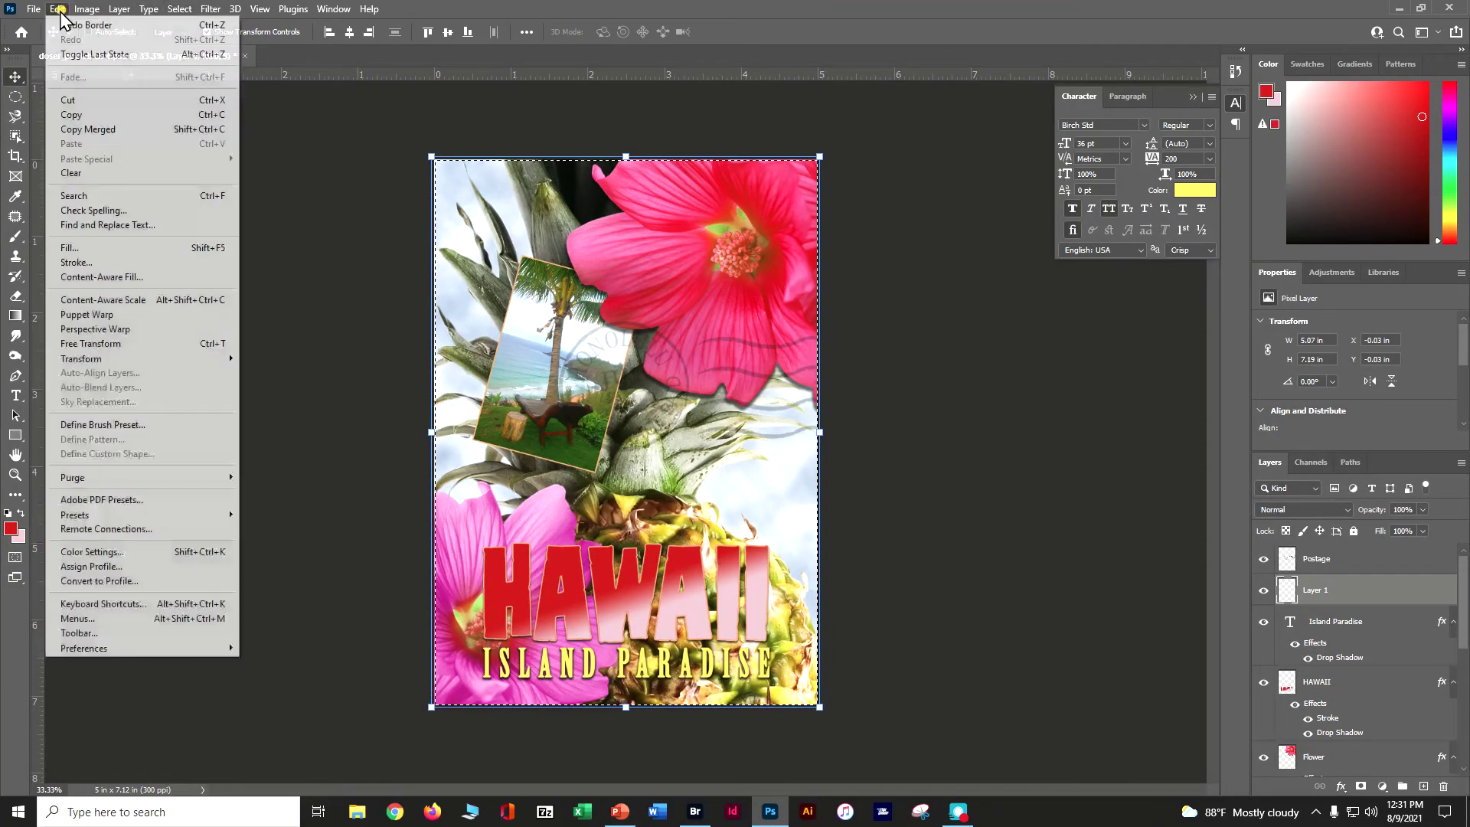
pyautogui.click(73, 247)
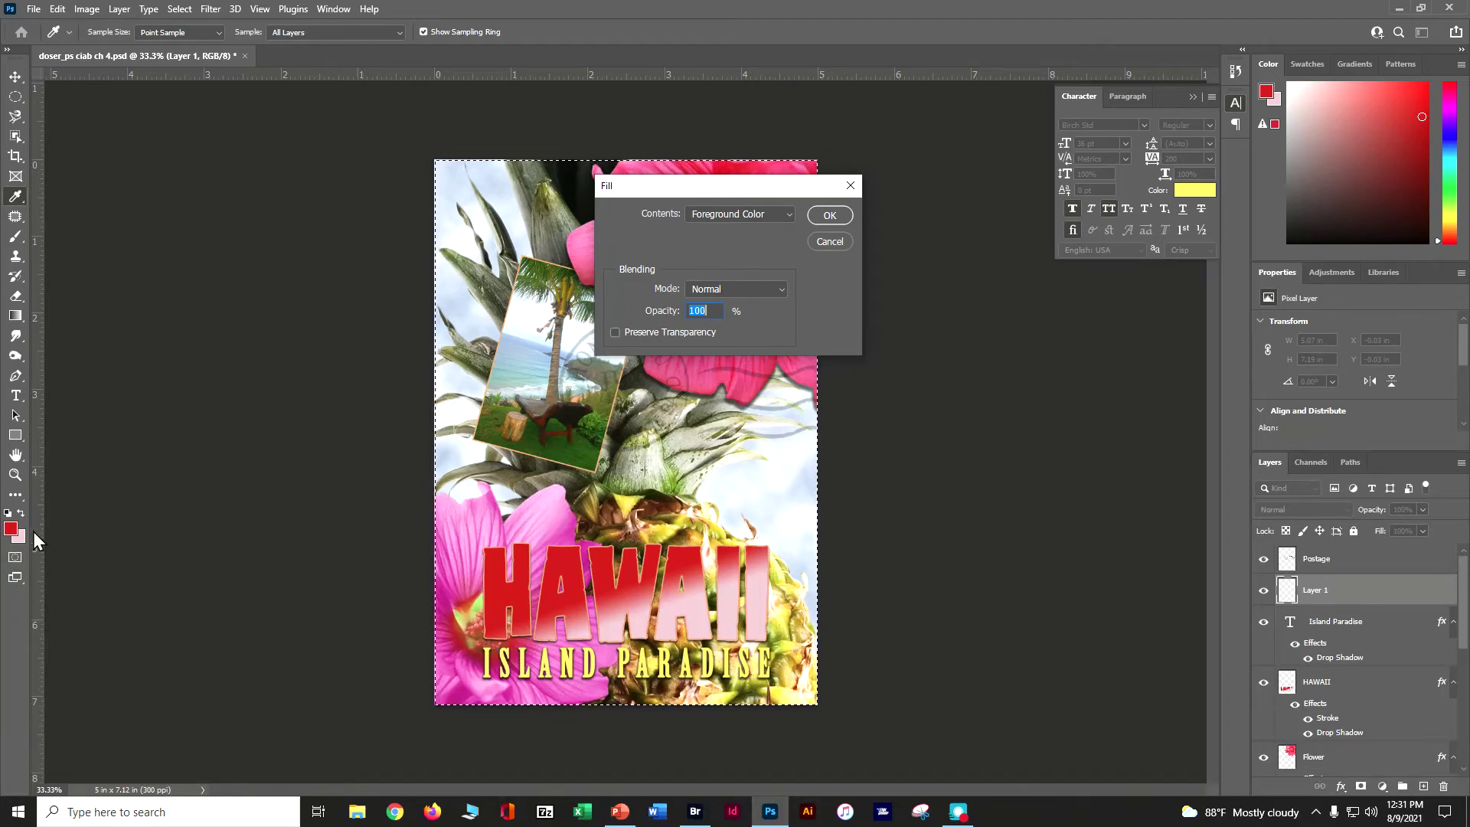
pyautogui.click(789, 216)
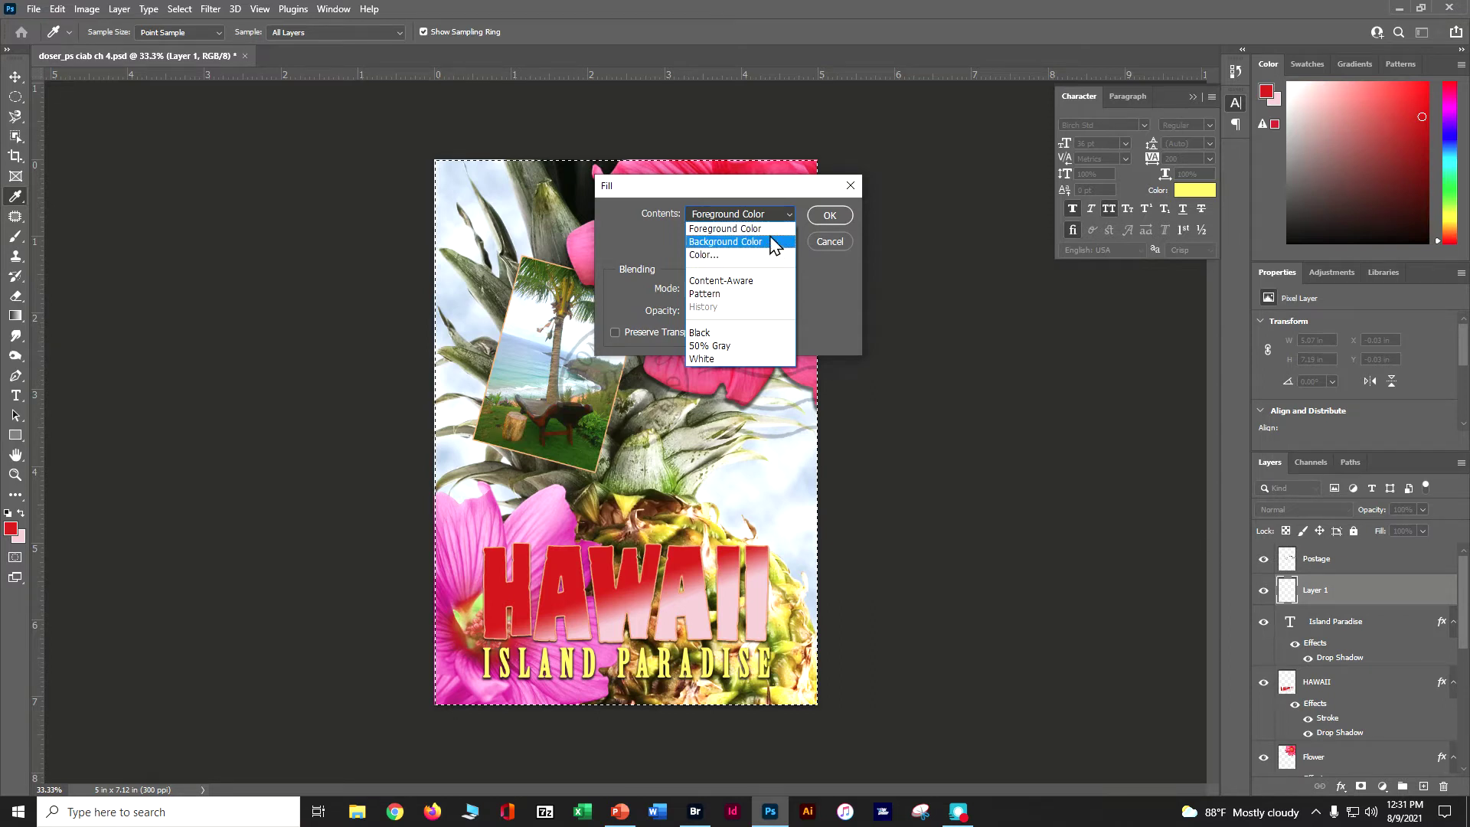
pyautogui.click(792, 214)
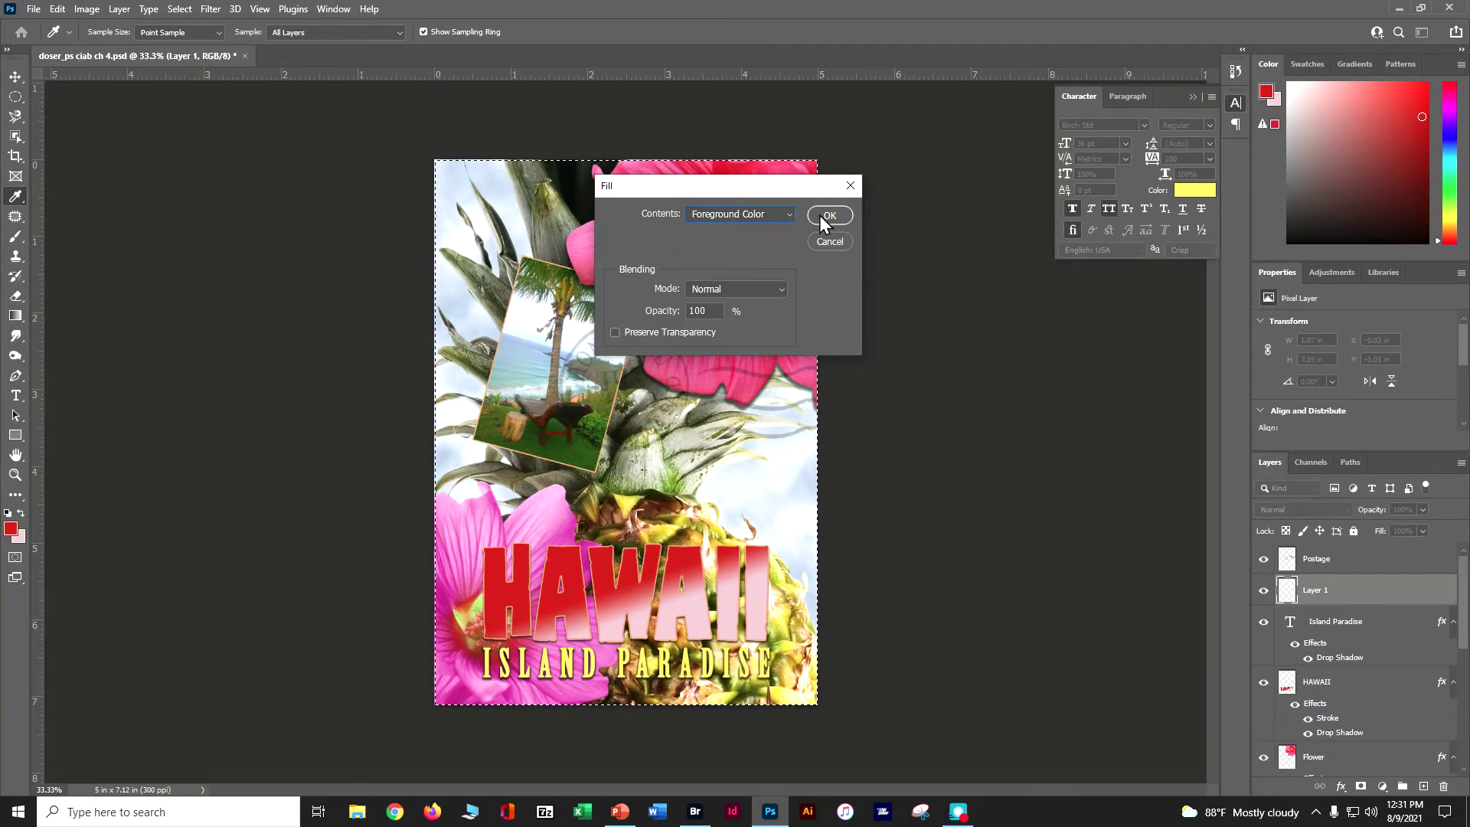
pyautogui.click(819, 214)
# Switch to the Move tool, deselect the border, and zoom in for a closer look.
pyautogui.press('v')
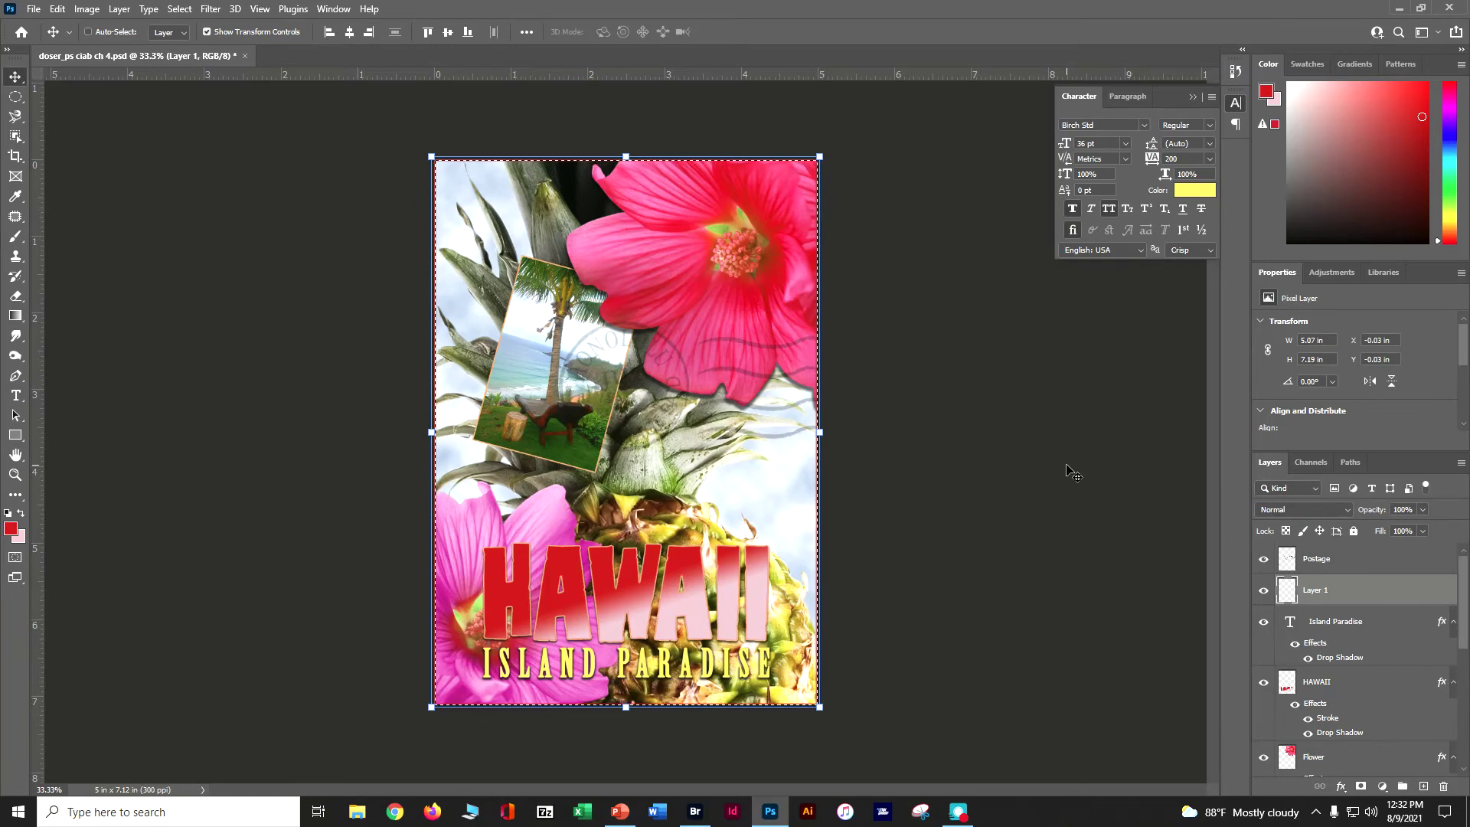
pyautogui.hotkey('ctrl', 'd')
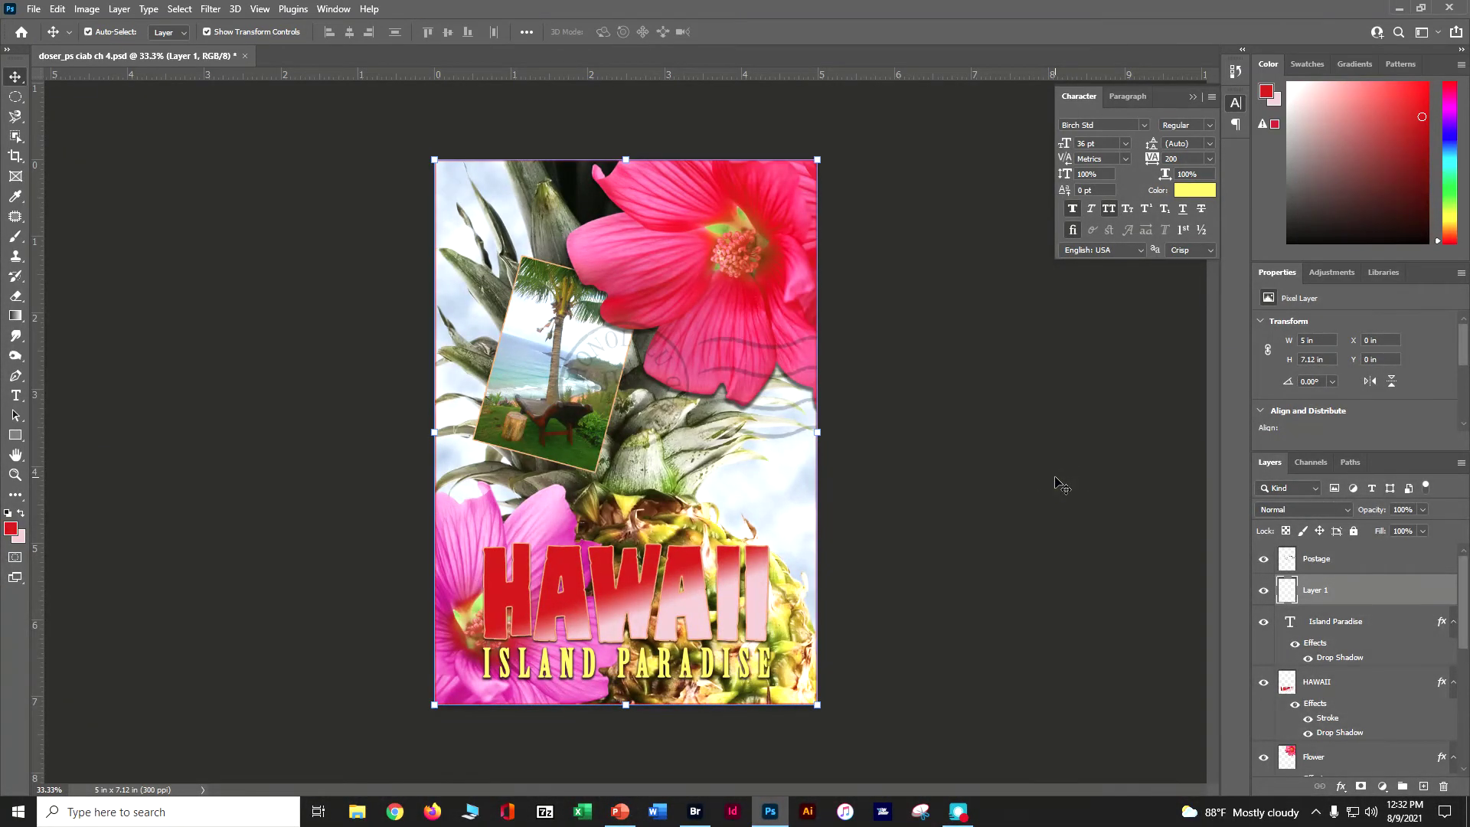
pyautogui.hotkey('ctrl', '+')
pyautogui.hotkey('ctrl', '+')
# Rename Layer 1 to 'Border' and zoom back out to the whole postcard.
pyautogui.scroll(-1, 1072, 498)
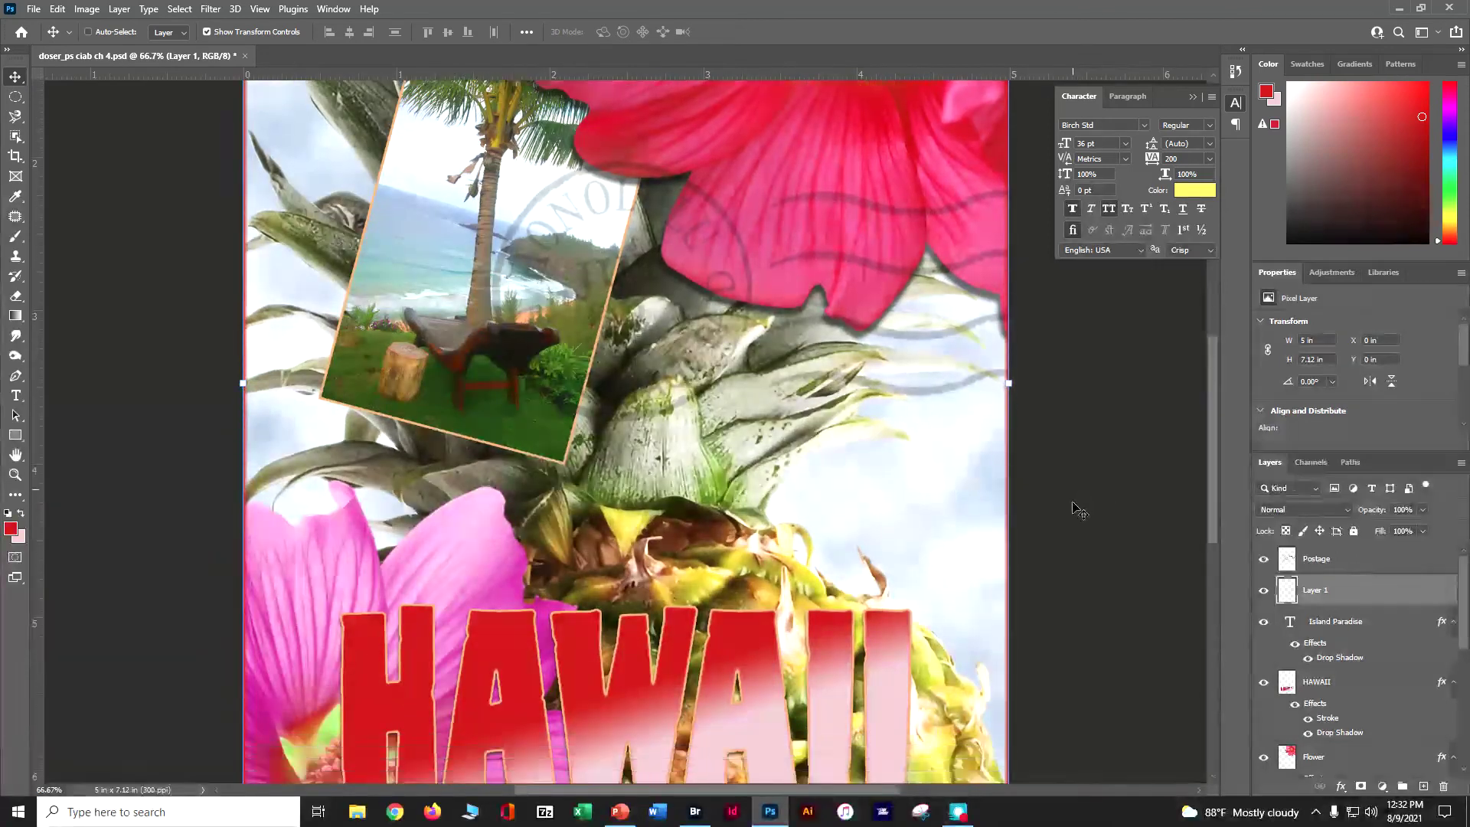
pyautogui.scroll(-3, 1078, 509)
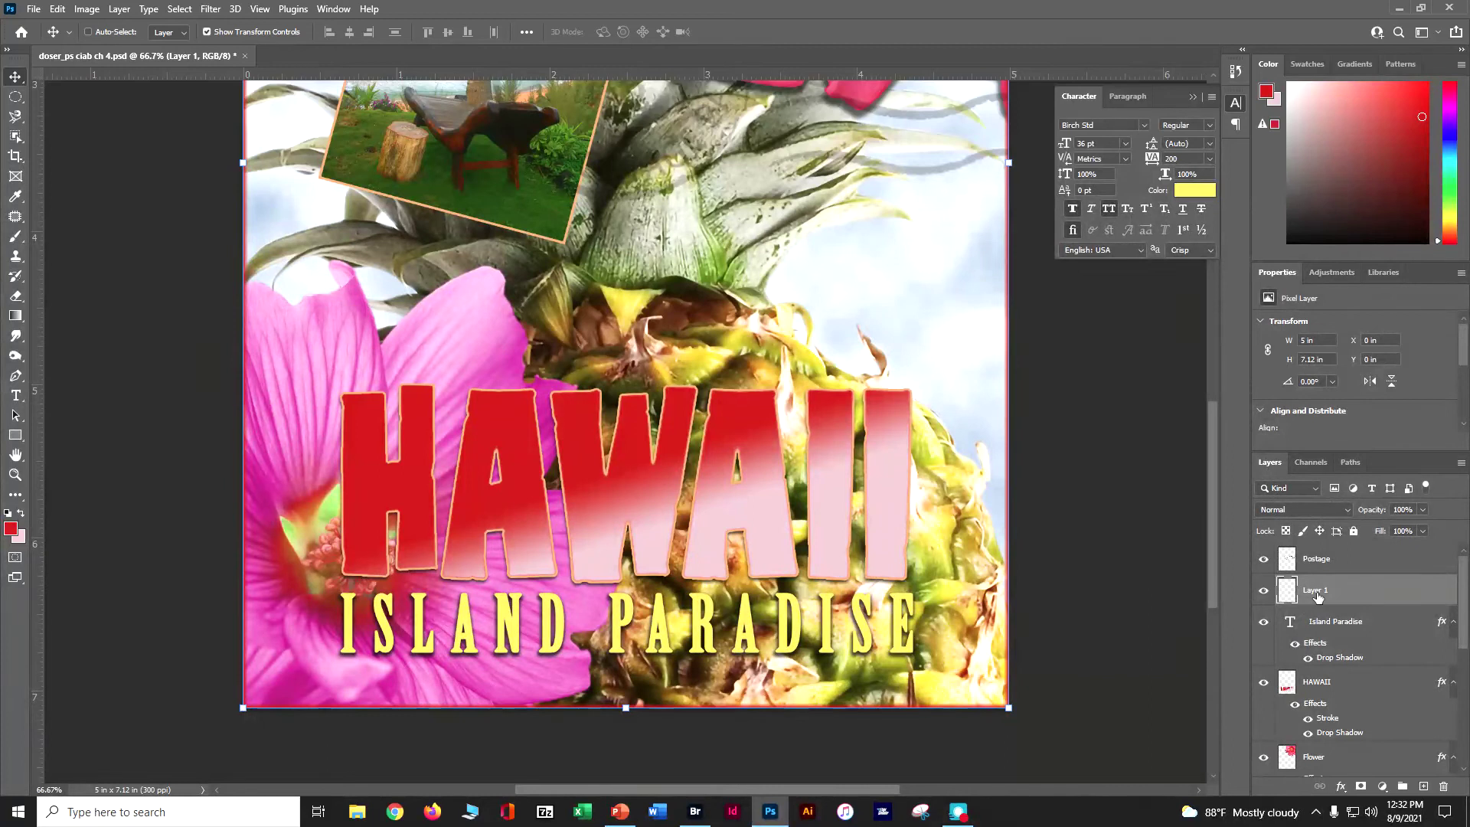
pyautogui.write('Bo')
pyautogui.click(1120, 667)
pyautogui.hotkey('ctrl', '-')
pyautogui.hotkey('ctrl', '-')
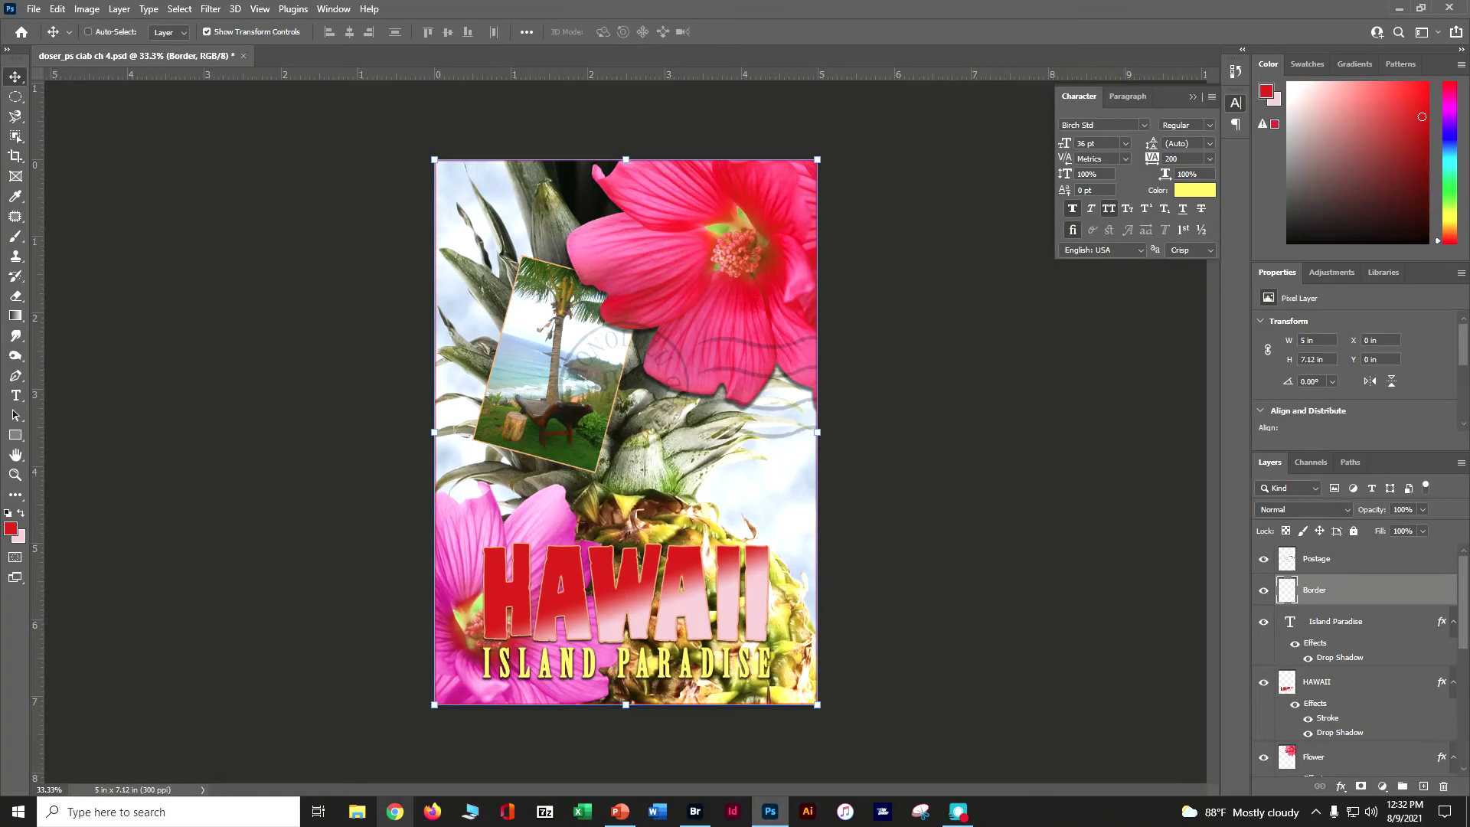
# Switch the status bar readout to Document Sizes.
pyautogui.click(203, 789)
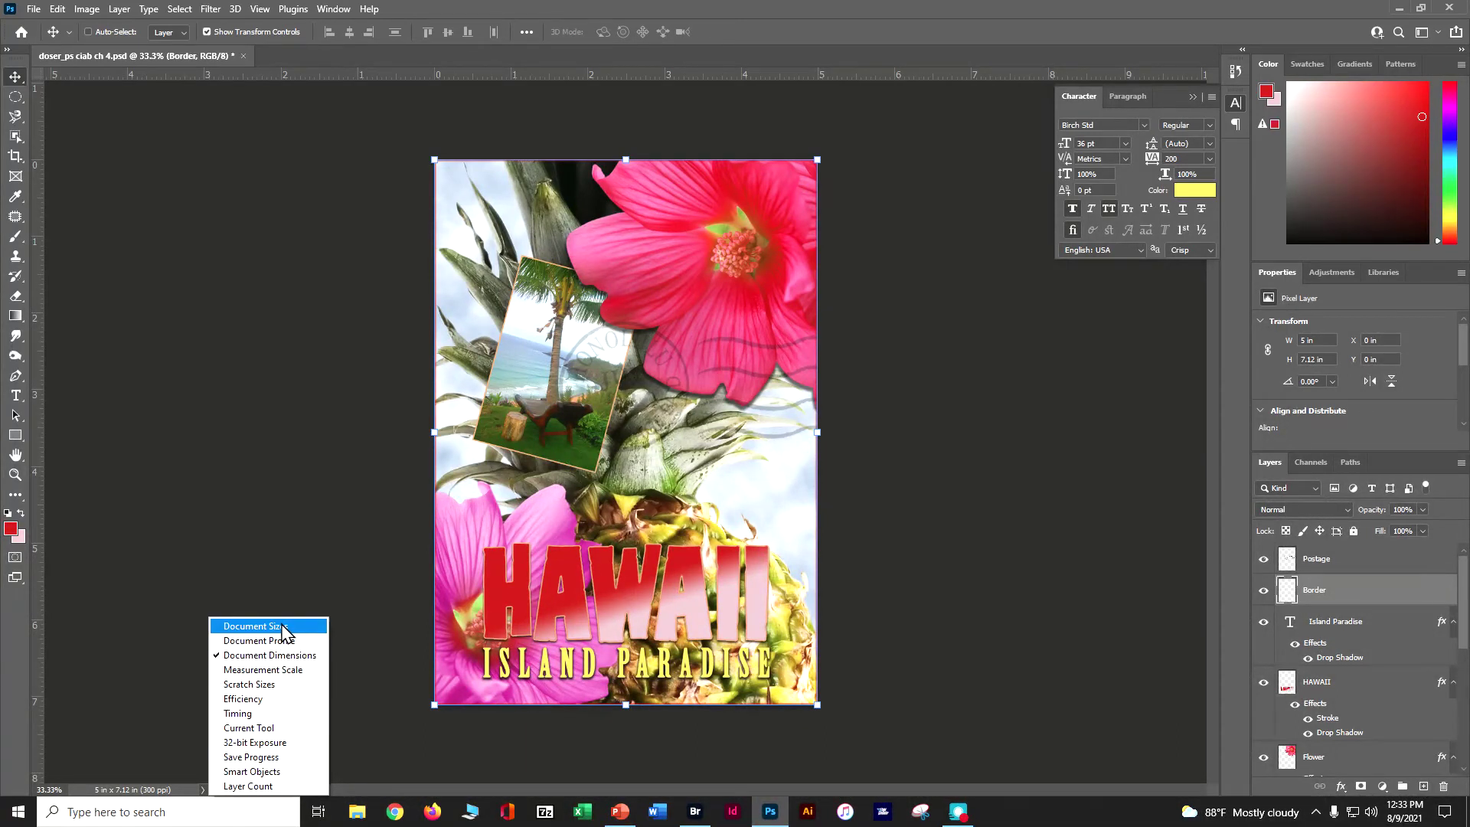
pyautogui.click(253, 626)
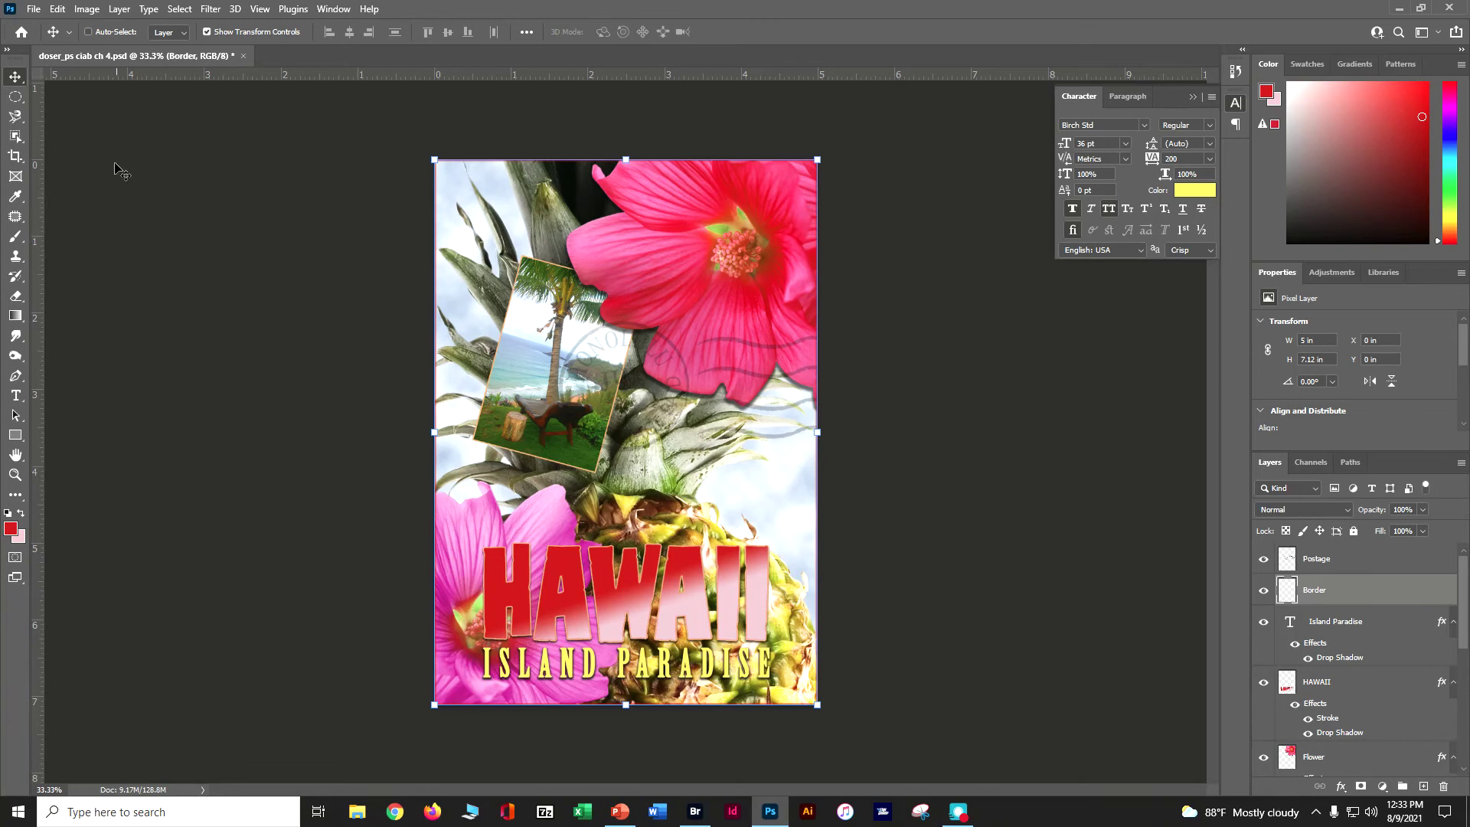
# Duplicate the image under the name 'doser_ps ciab ch 4 FLAT'.
pyautogui.click(81, 11)
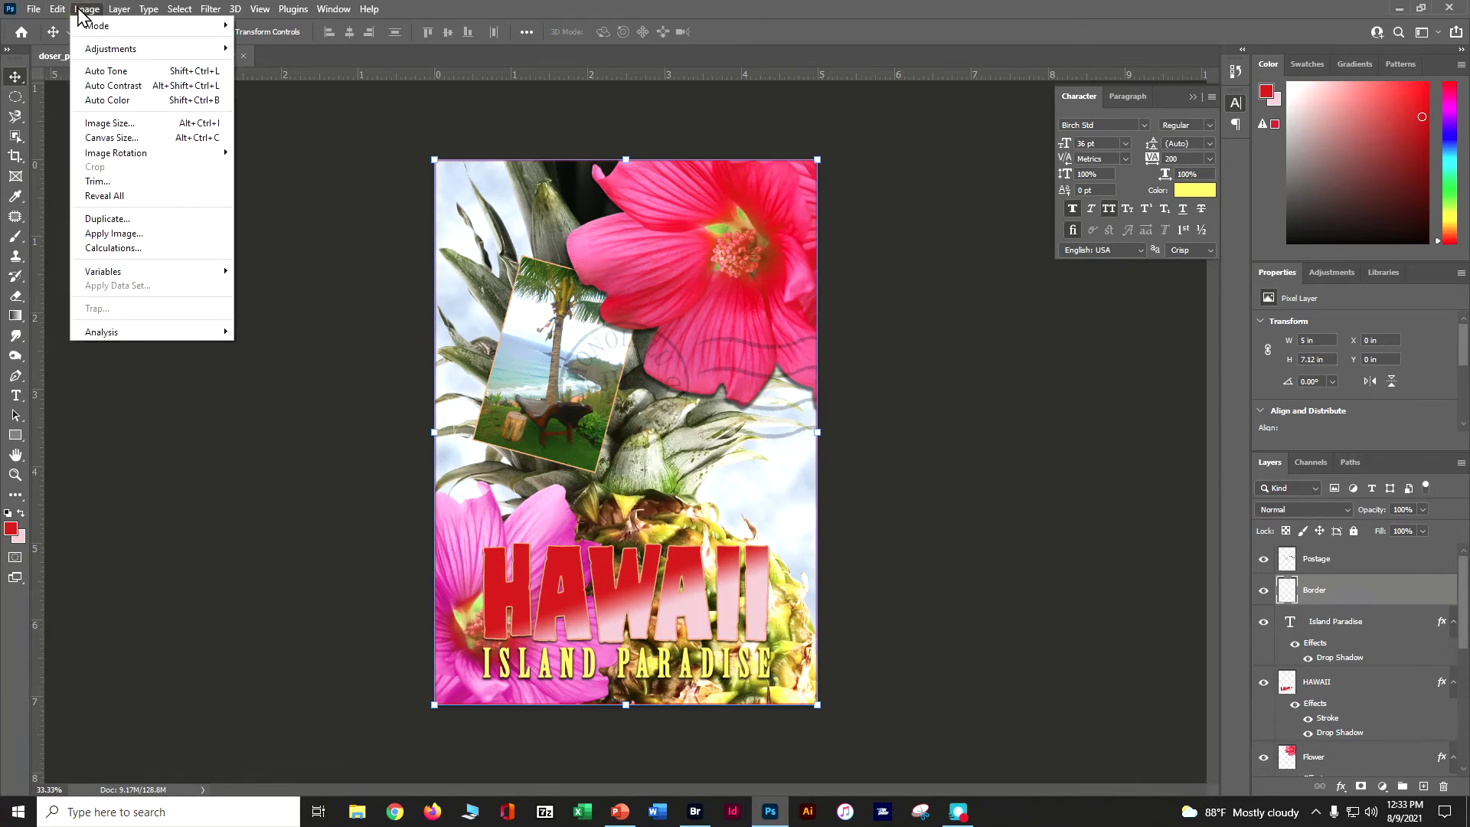
pyautogui.click(89, 219)
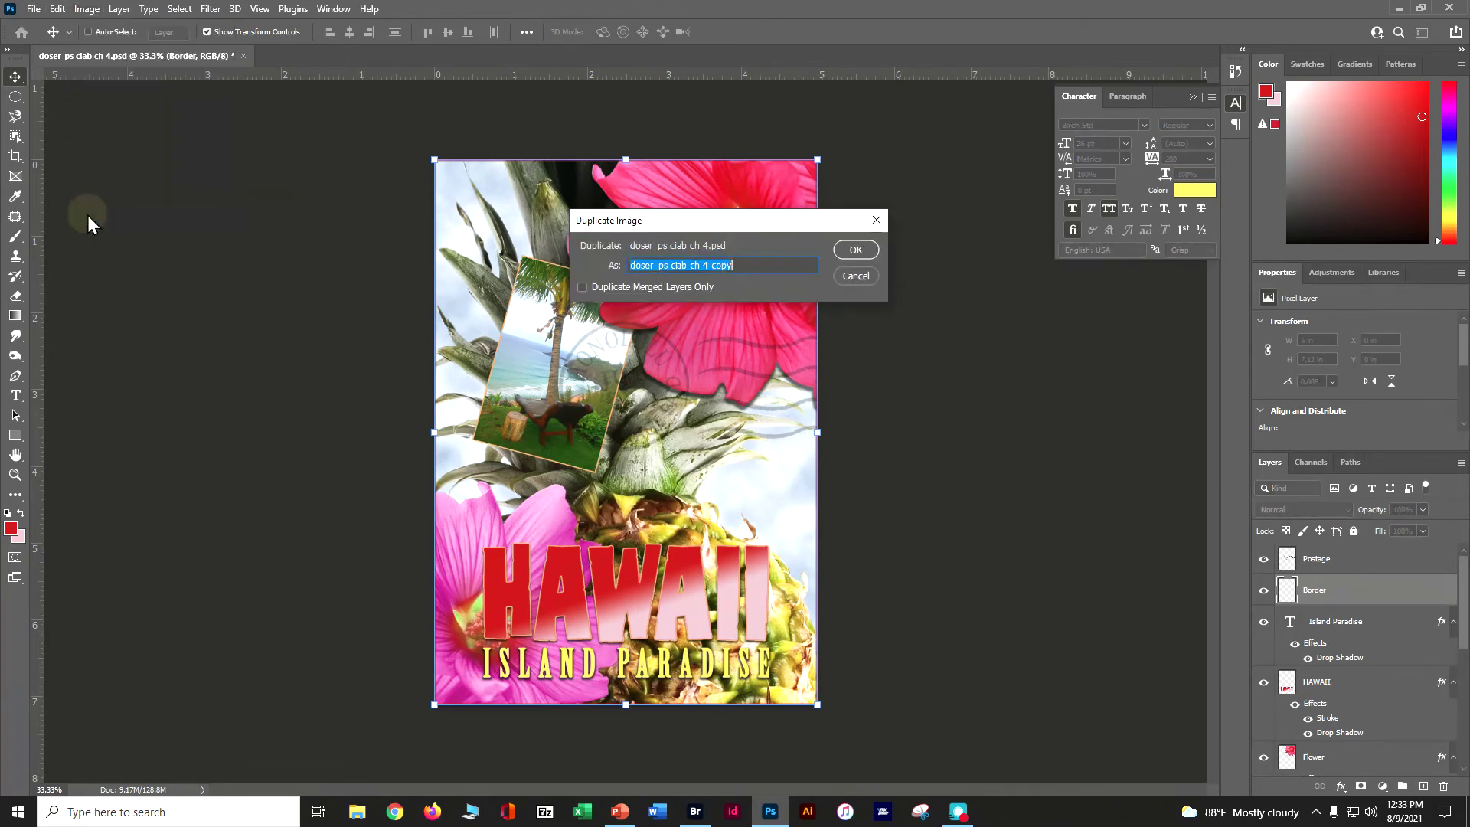
pyautogui.click(756, 267)
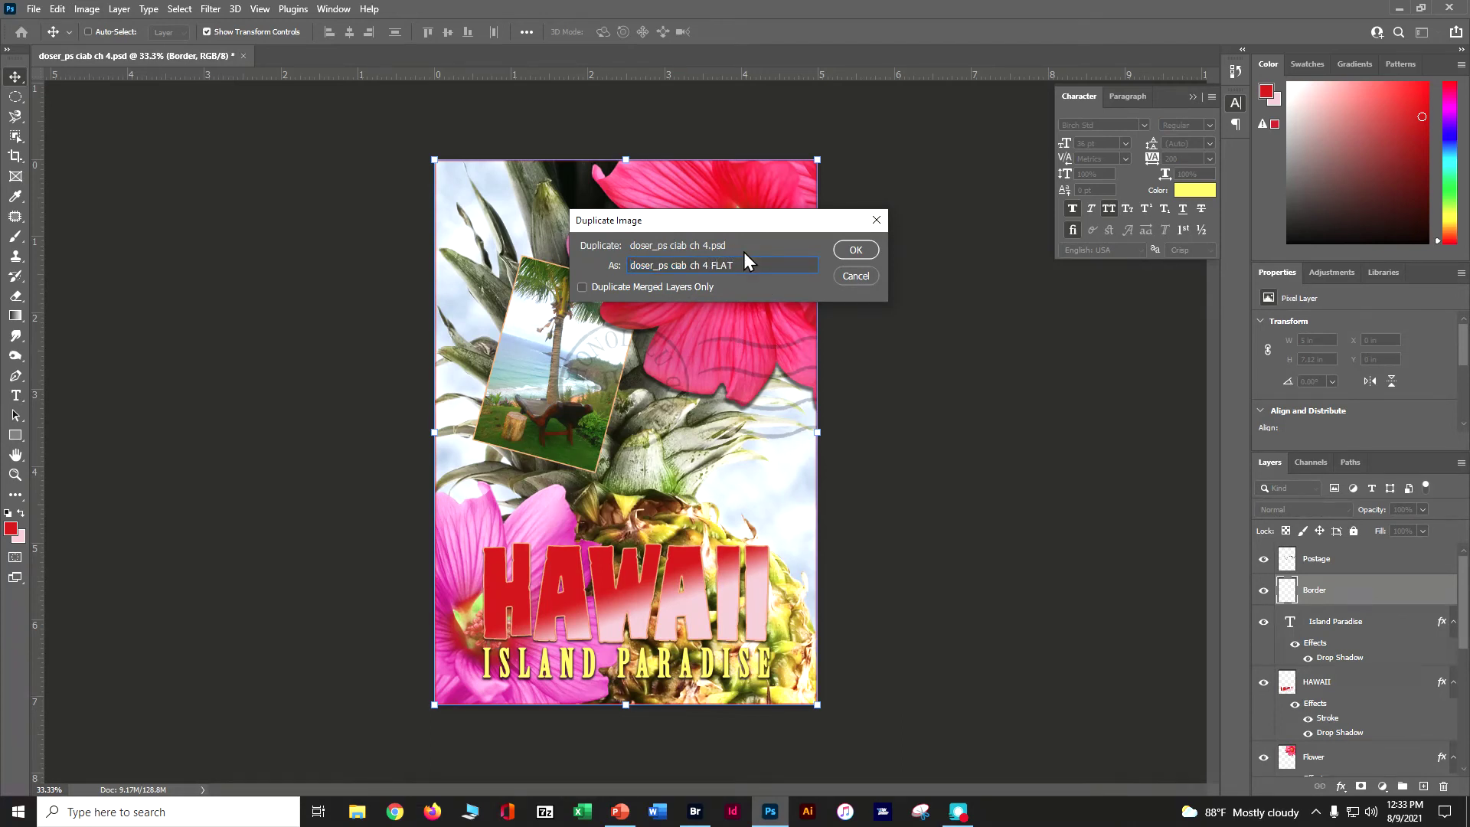
pyautogui.click(853, 250)
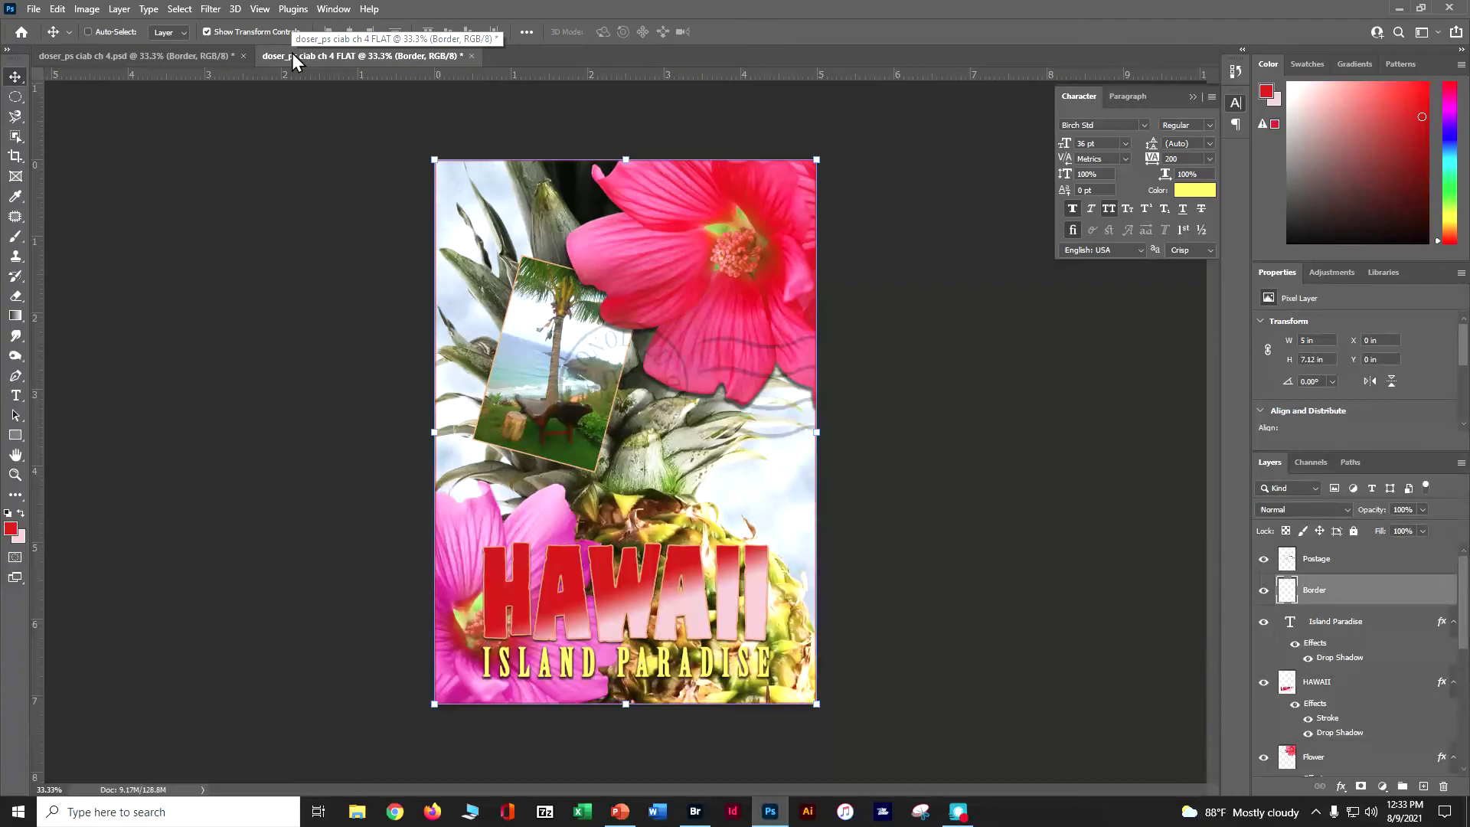
# Flatten the FLAT duplicate into one Background layer after cancelling the hidden-layers prompt.
pyautogui.click(120, 9)
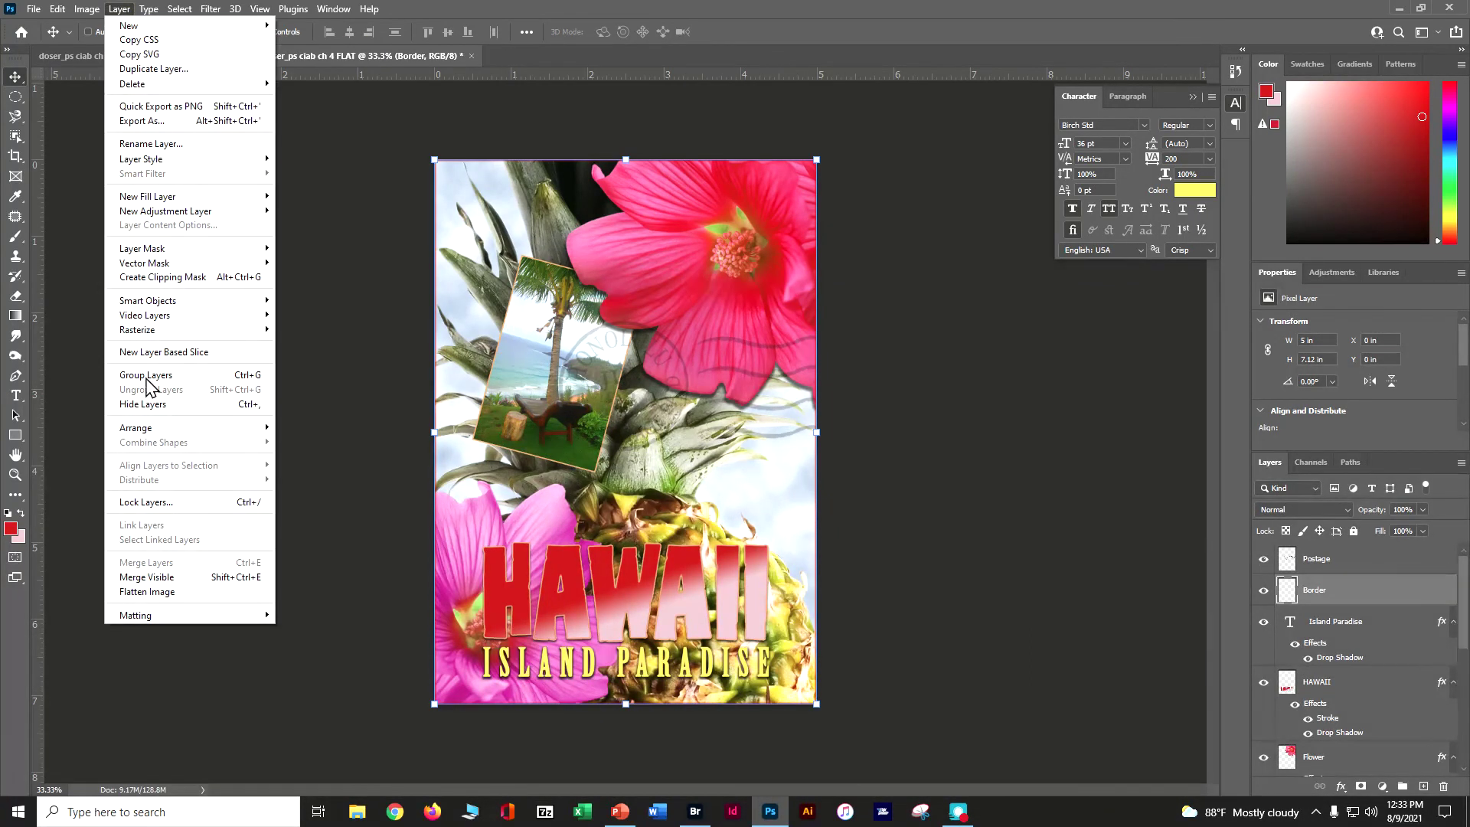
pyautogui.click(158, 591)
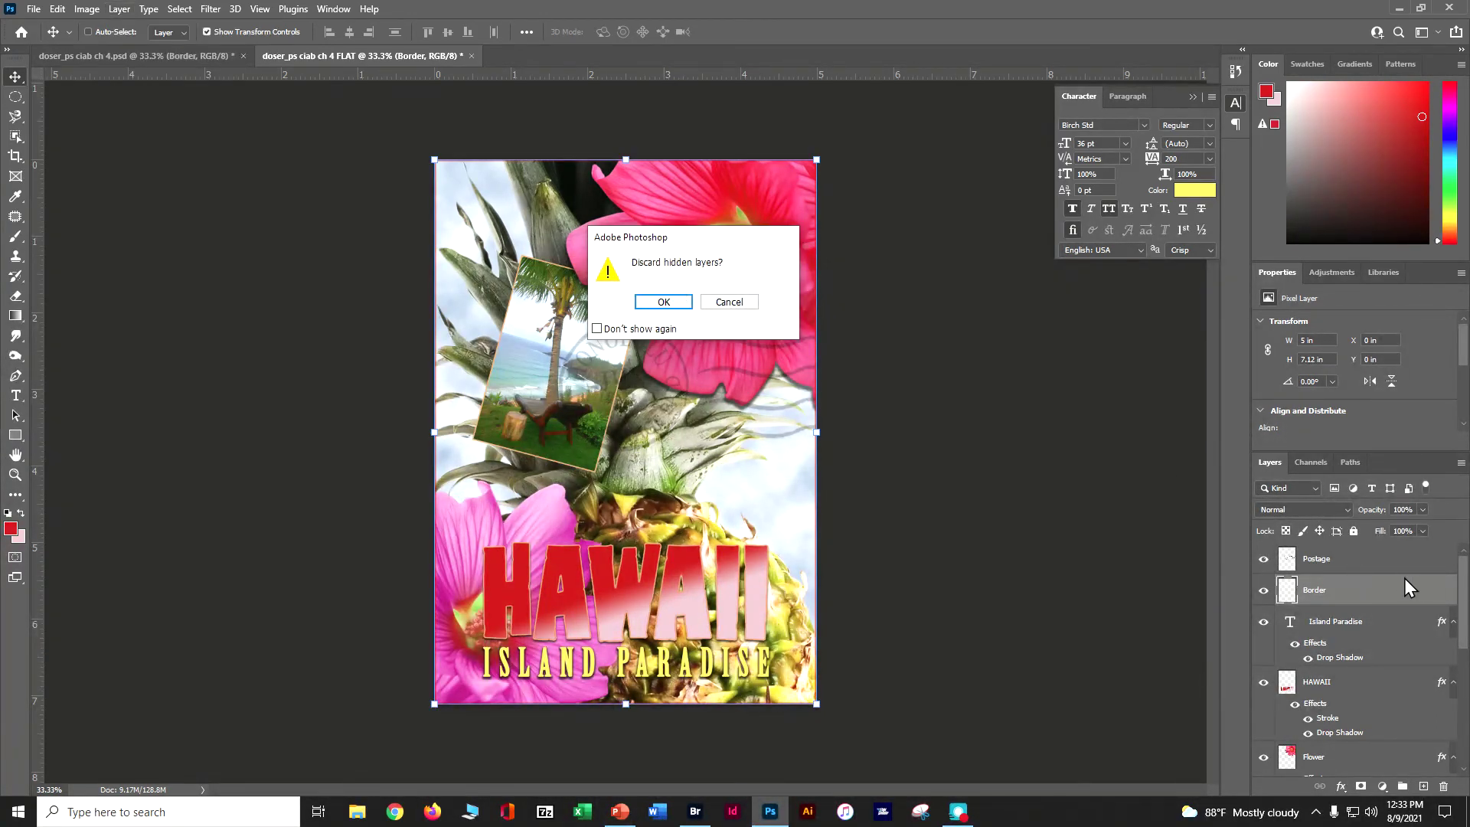
pyautogui.click(745, 304)
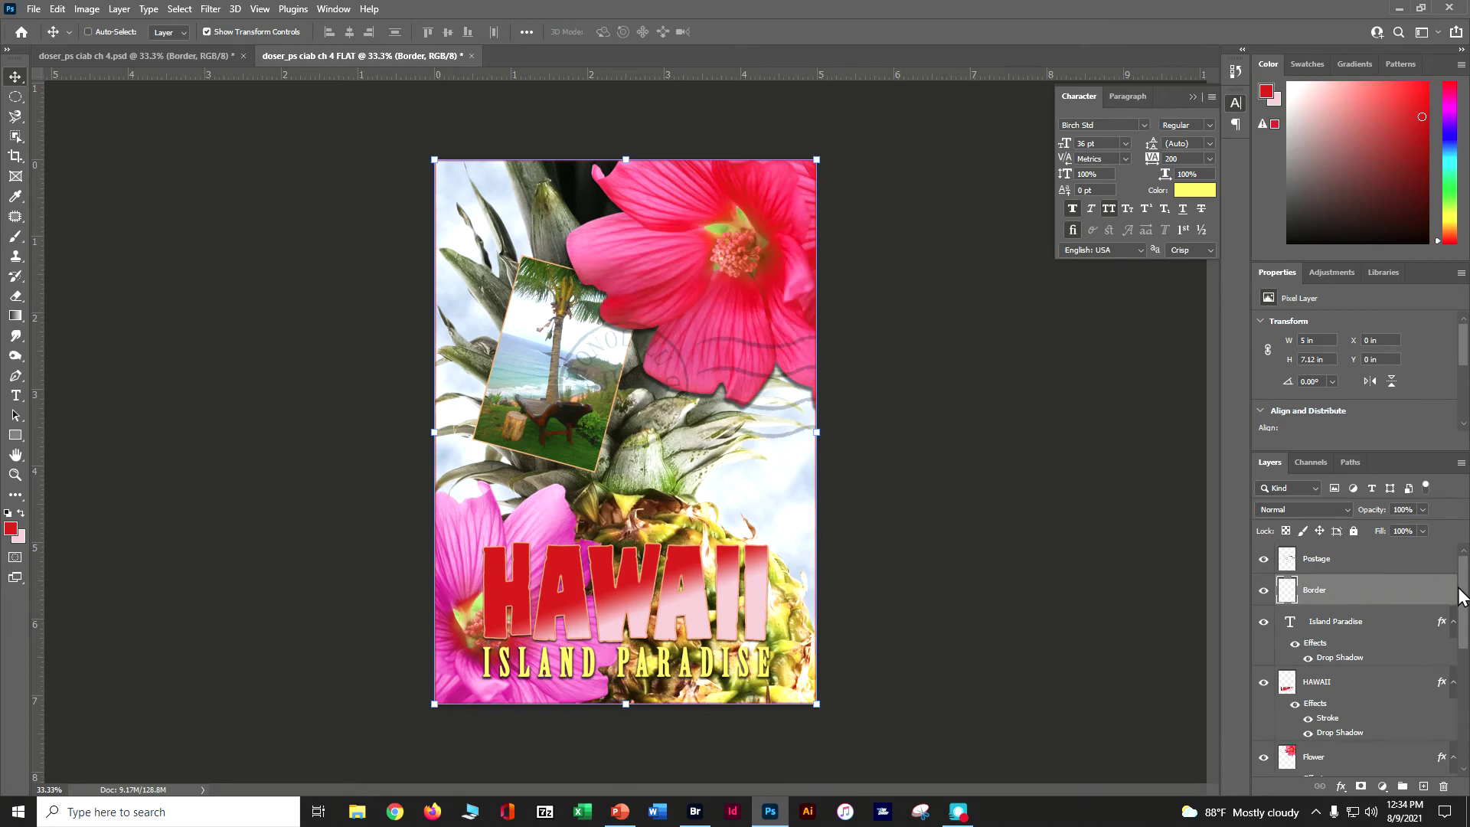
pyautogui.scroll(-3, 1464, 601)
pyautogui.scroll(-5, 1465, 609)
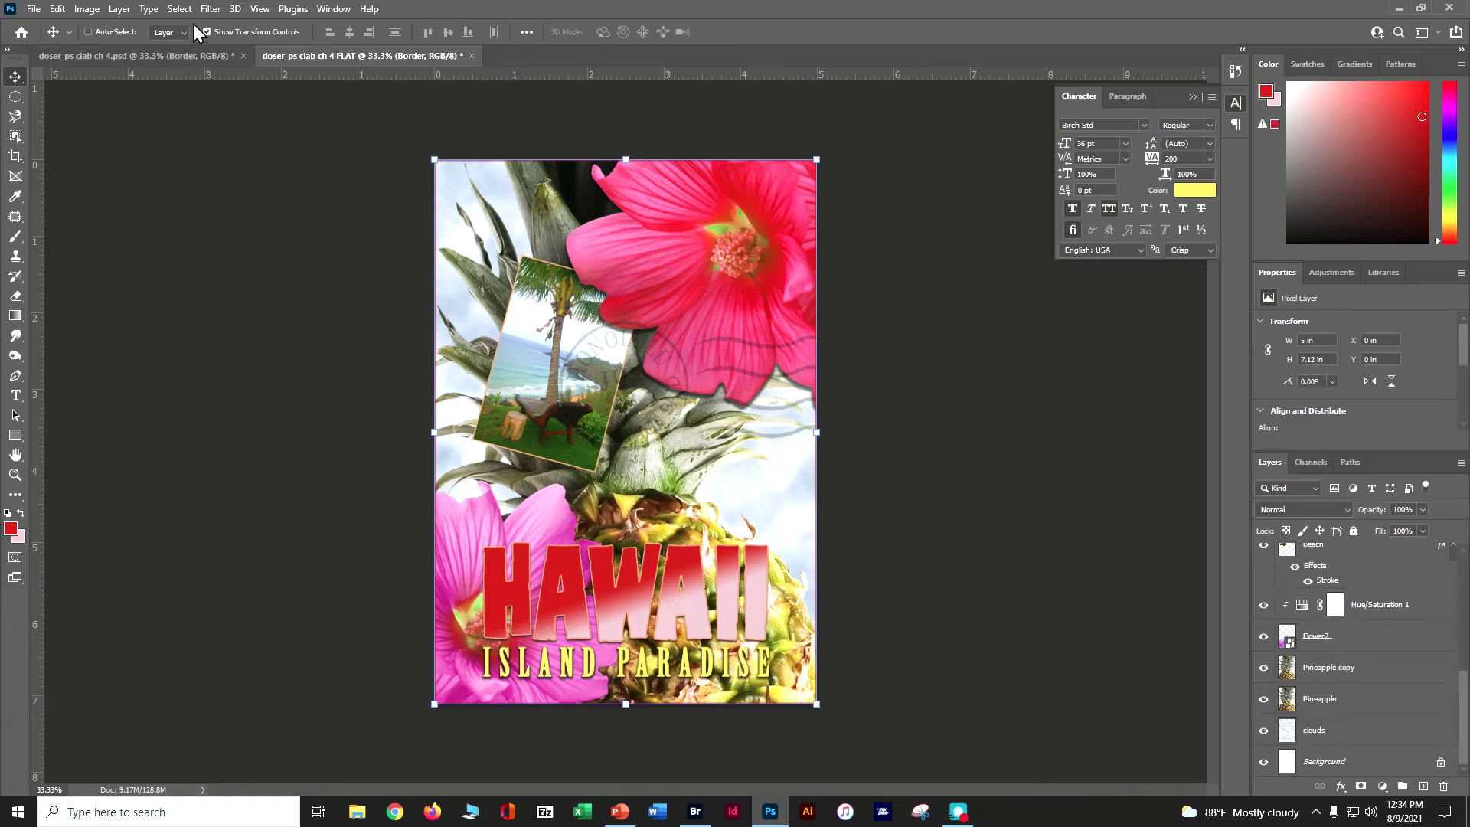
pyautogui.click(119, 9)
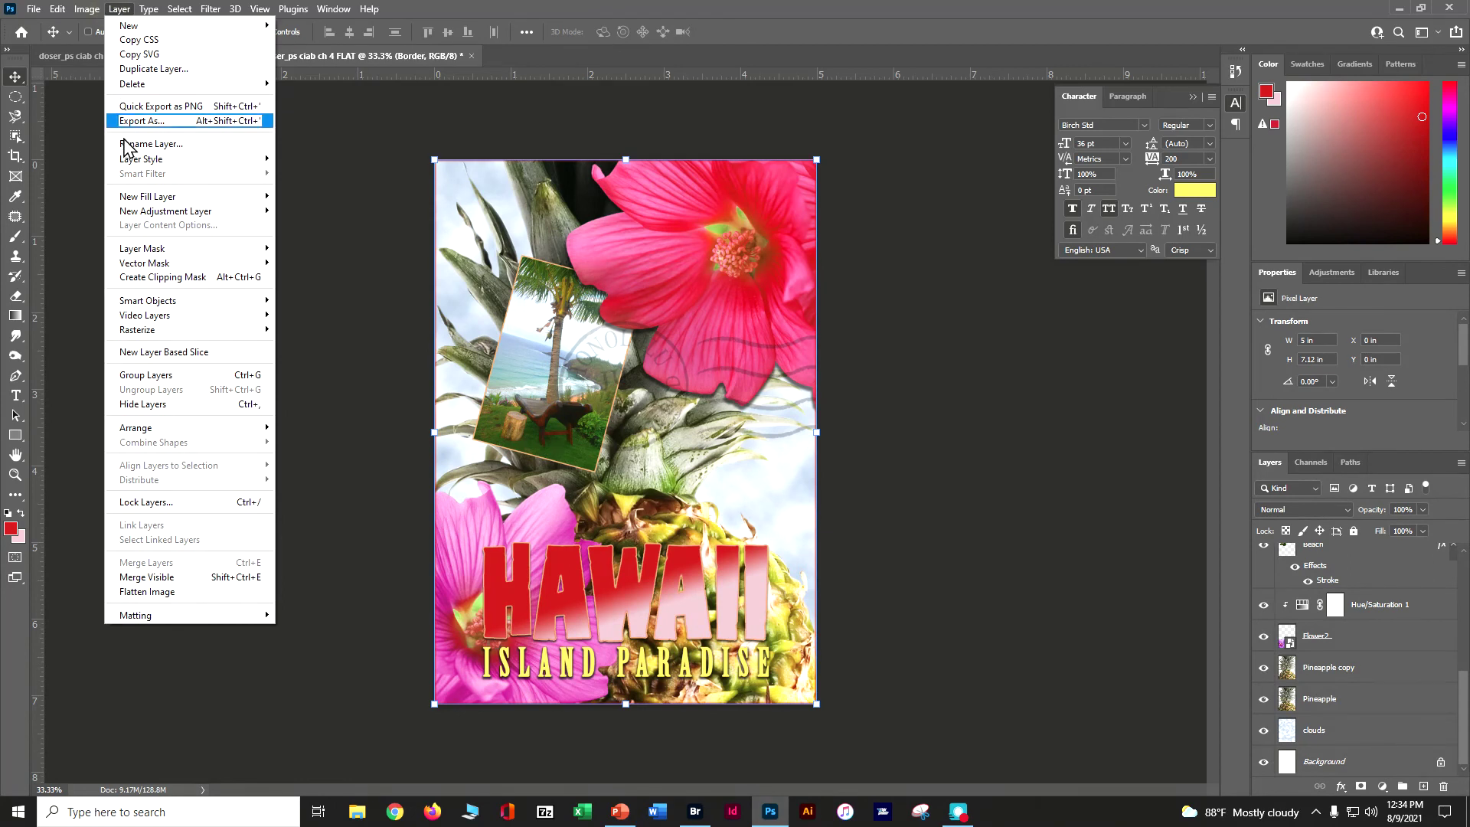
pyautogui.click(233, 592)
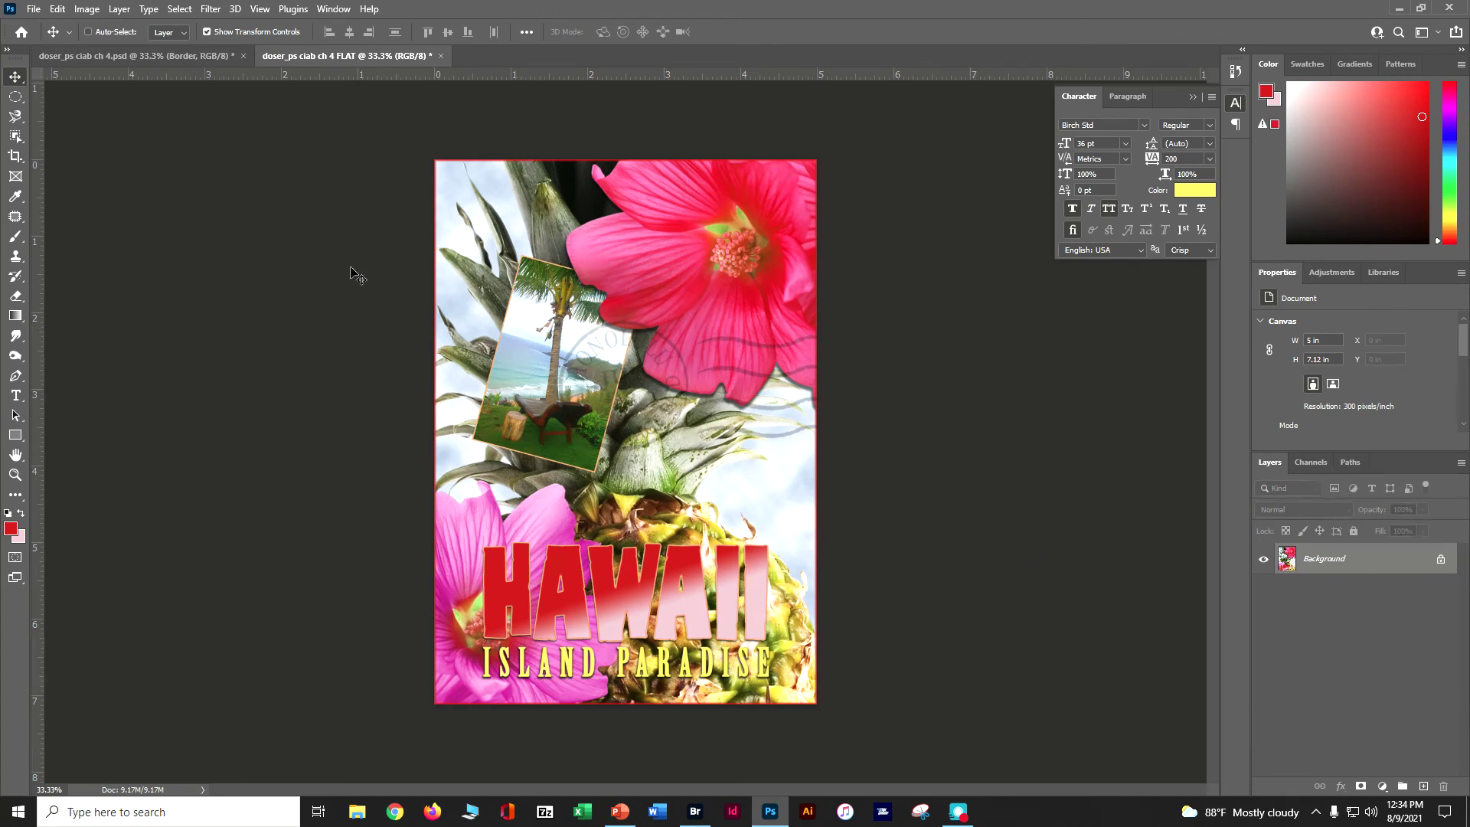
# Compare the layered doser_ps ciab ch 4.psd with the FLAT copy, then save the layered file.
pyautogui.click(68, 57)
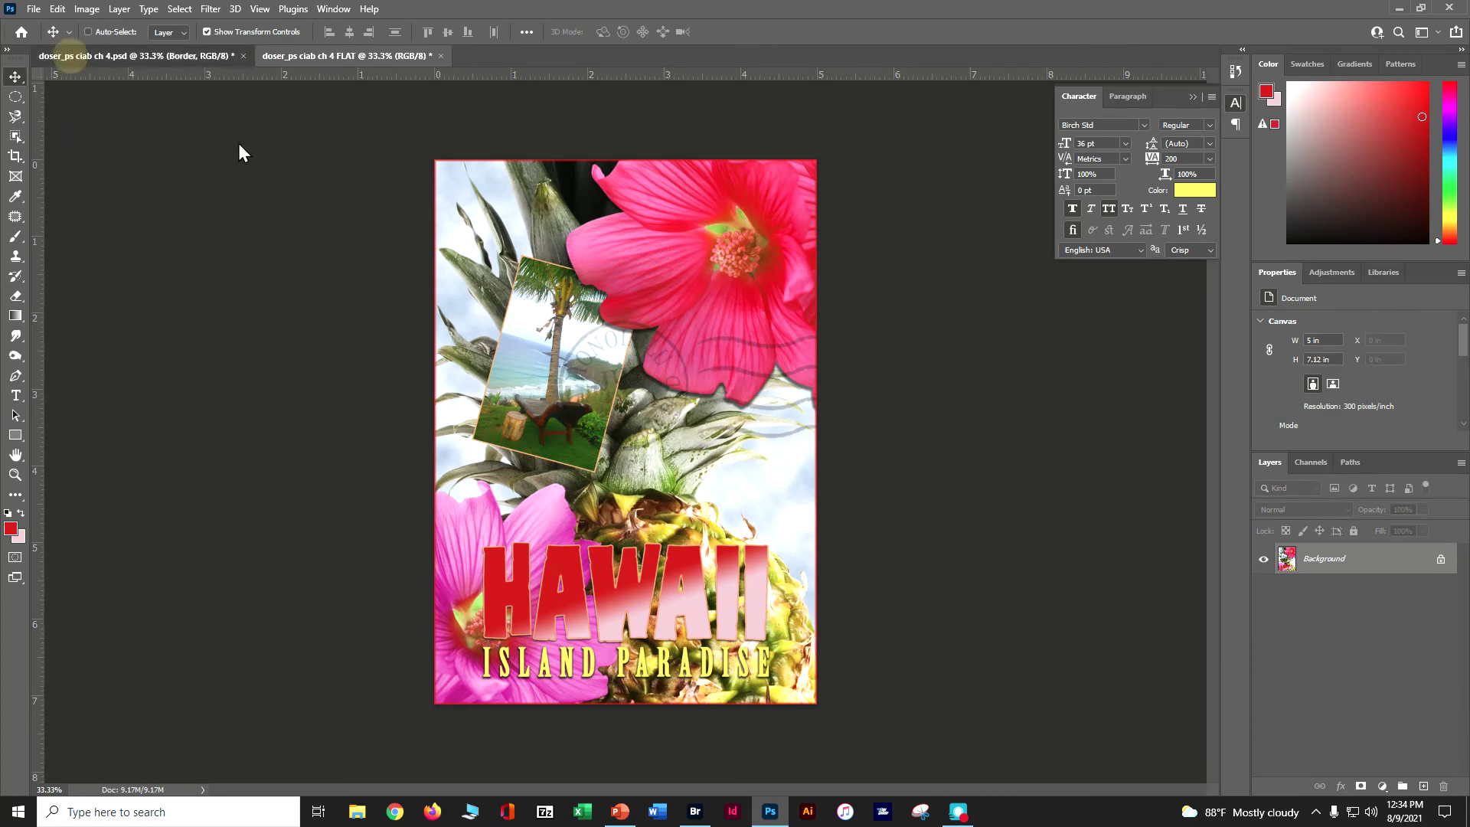
pyautogui.click(337, 61)
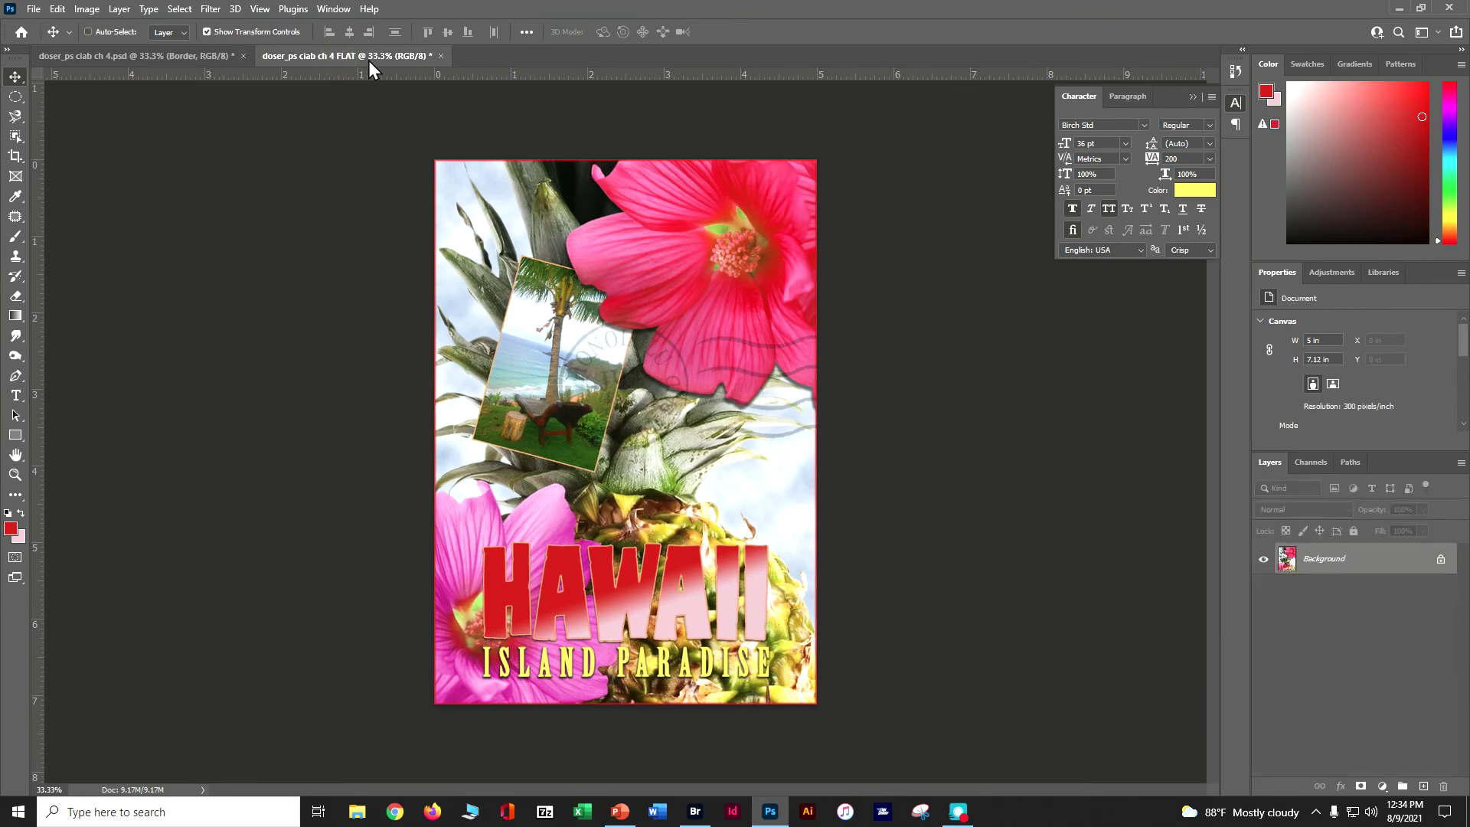
pyautogui.click(195, 58)
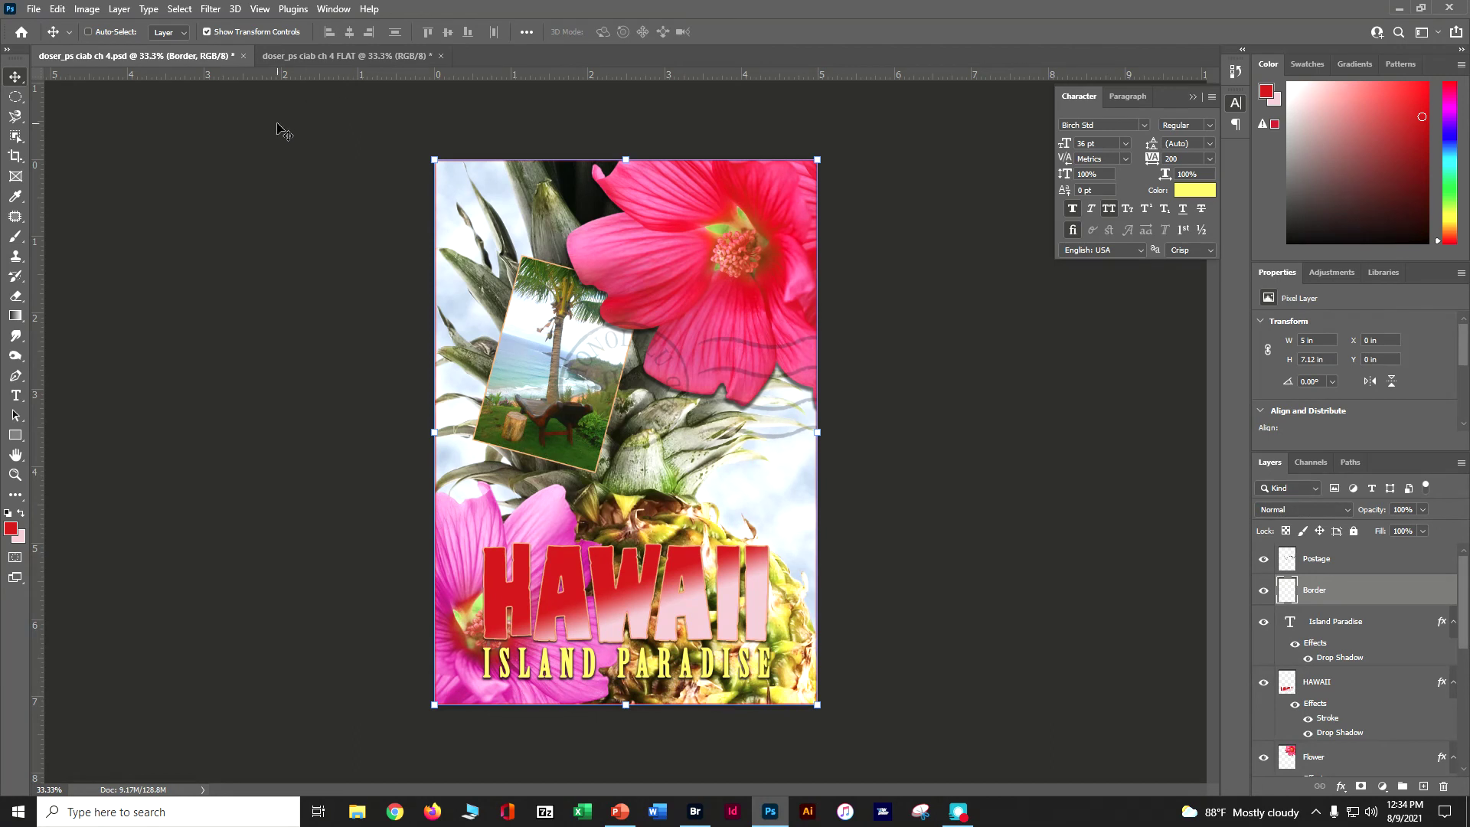
pyautogui.hotkey('ctrl', 's')
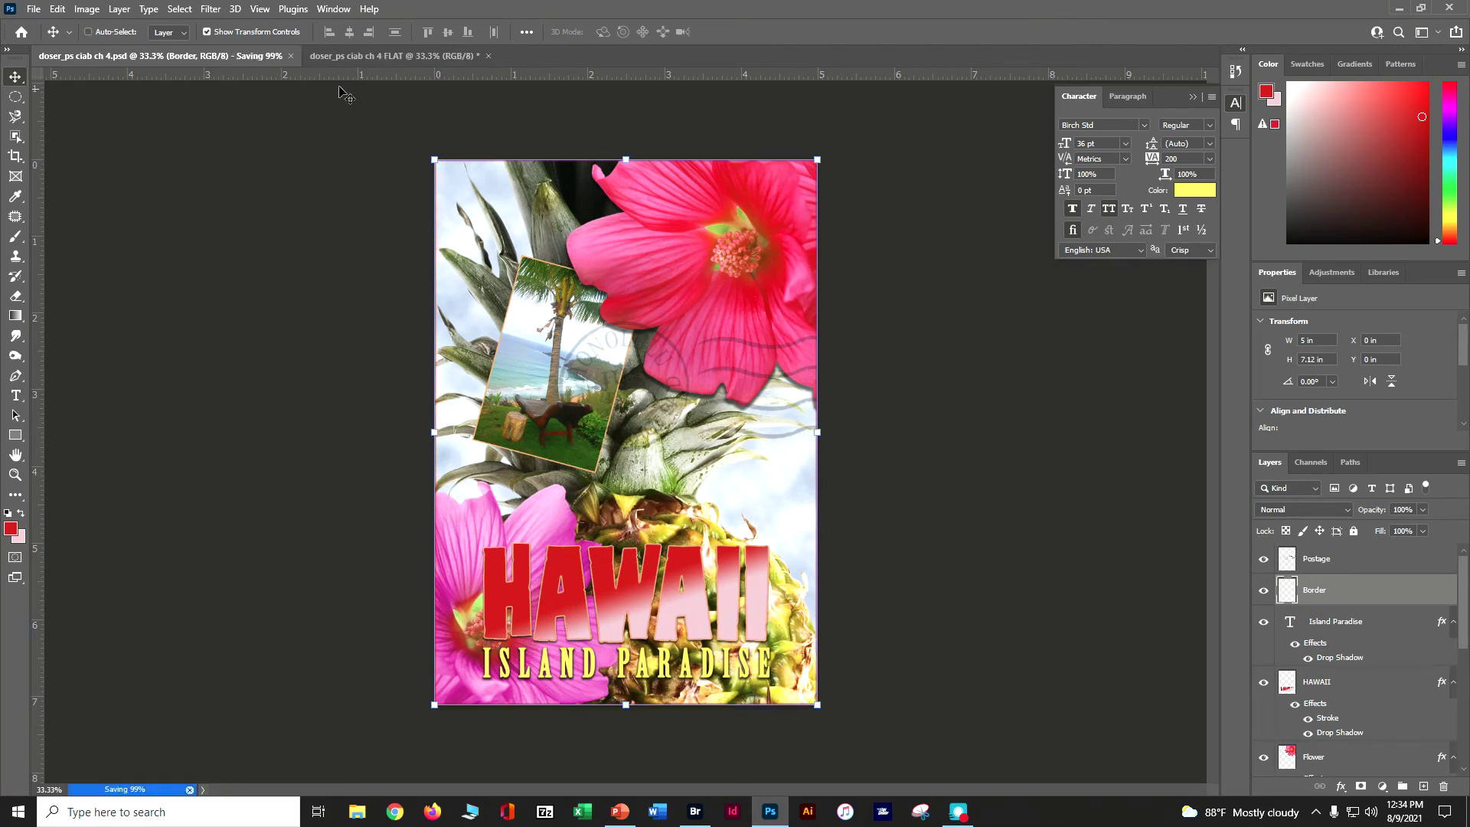
pyautogui.click(379, 57)
pyautogui.click(139, 55)
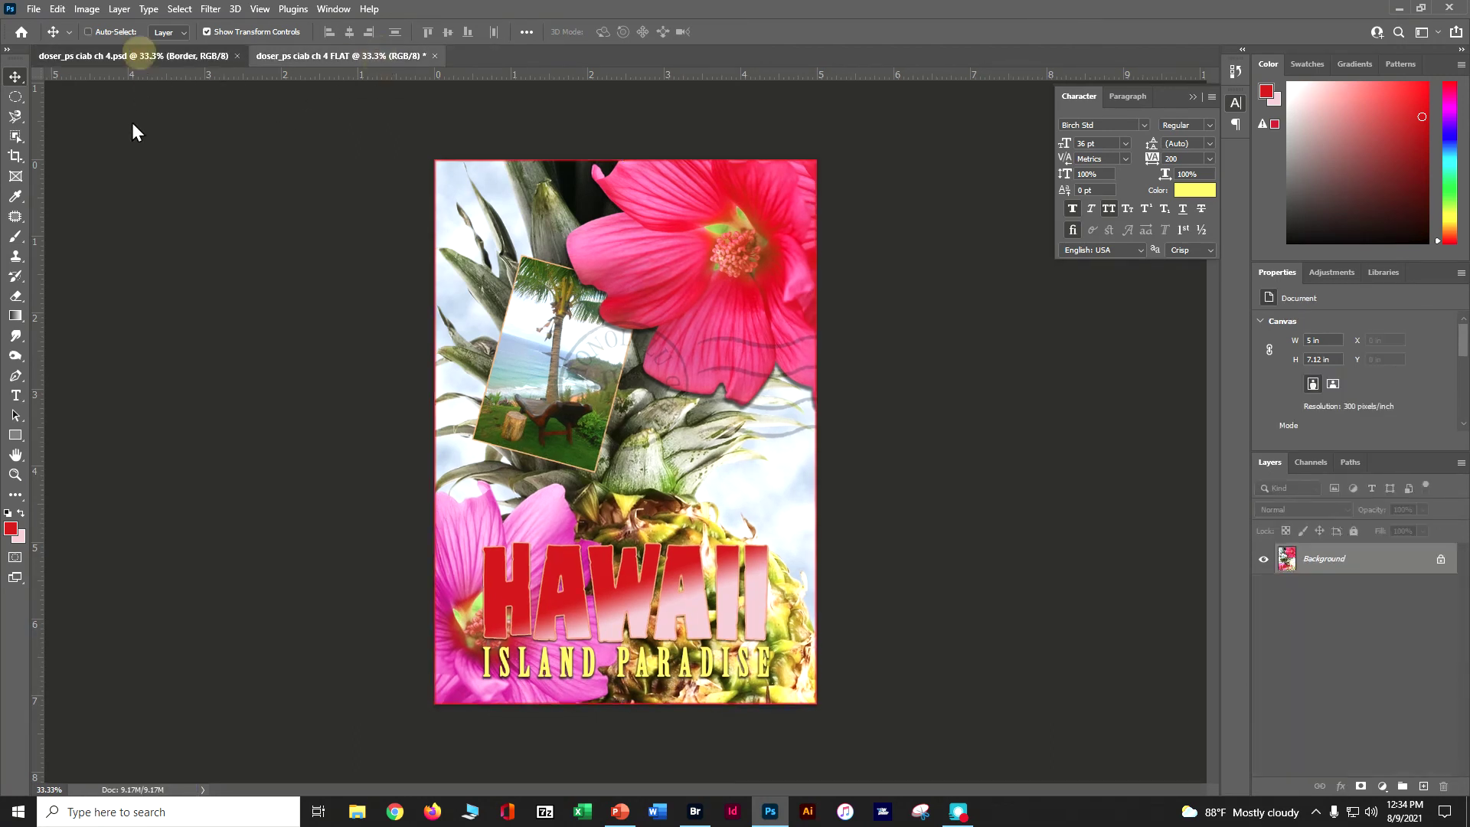
pyautogui.press('ctrl')
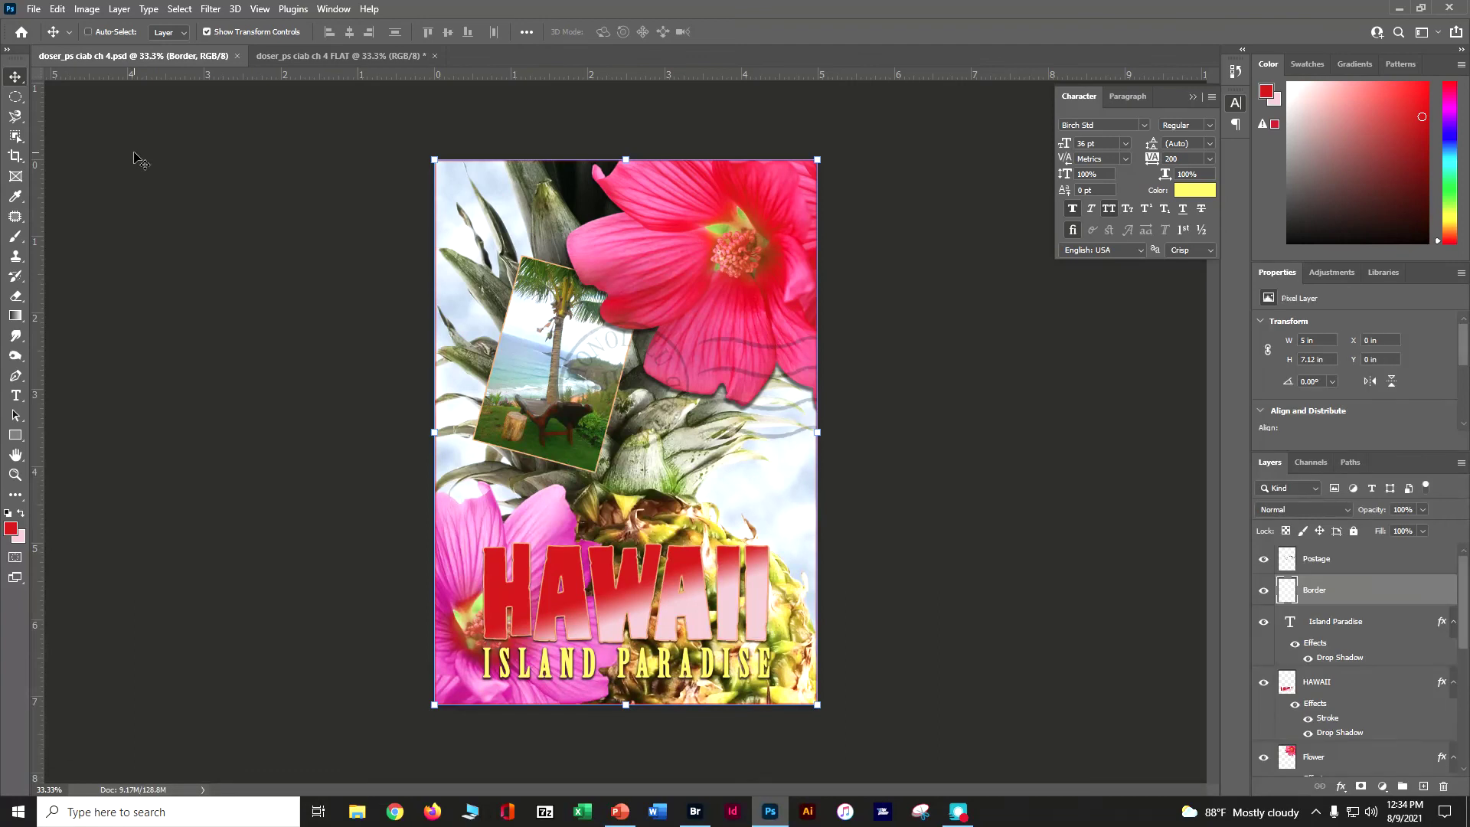